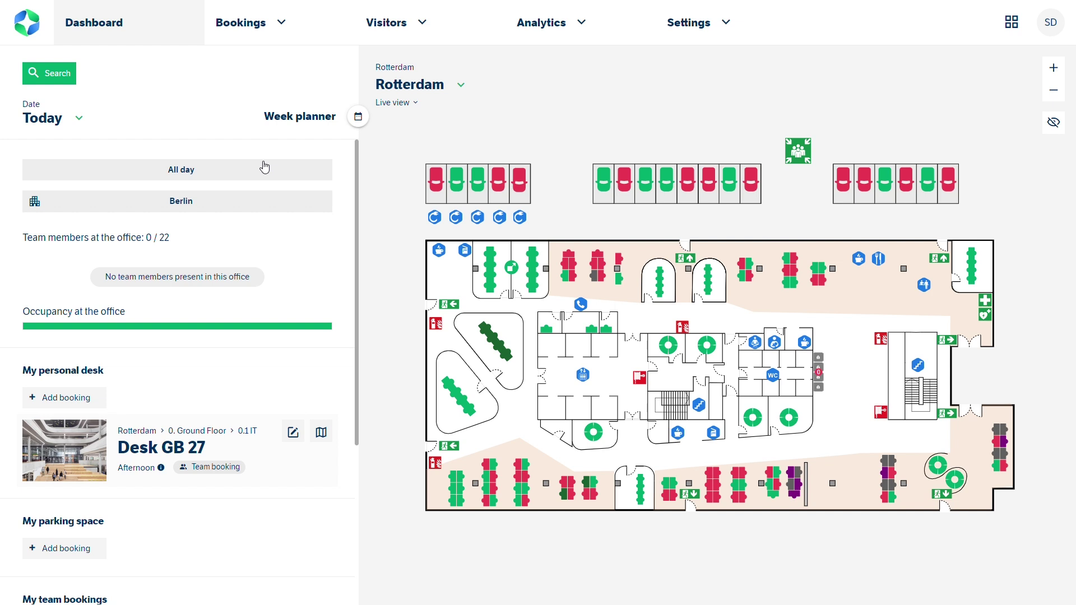
# Add a new user role in the Users settings and name it Video
pyautogui.click(710, 27)
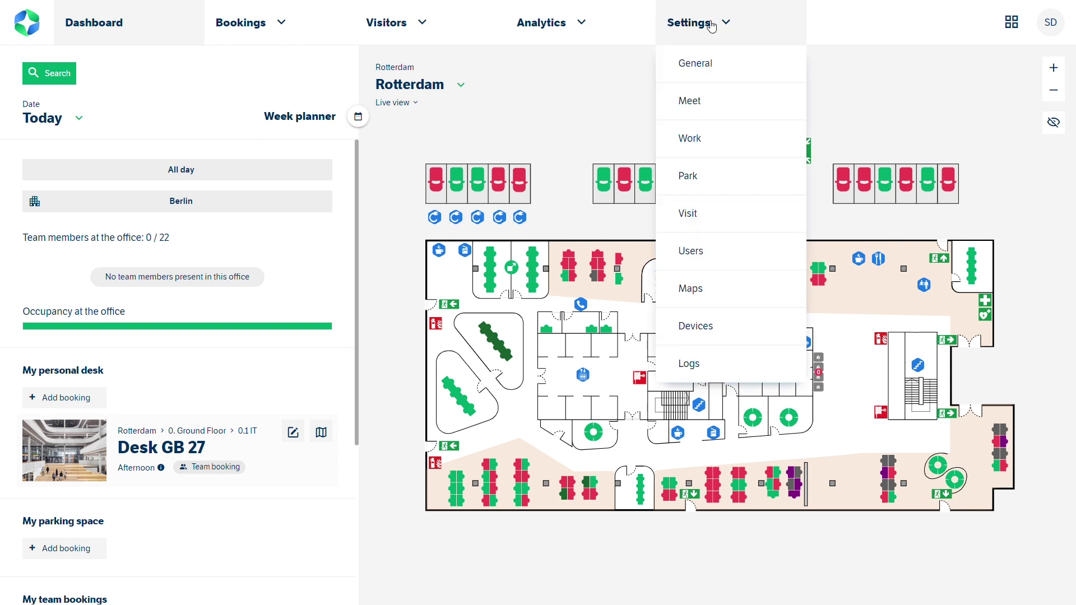
pyautogui.click(719, 255)
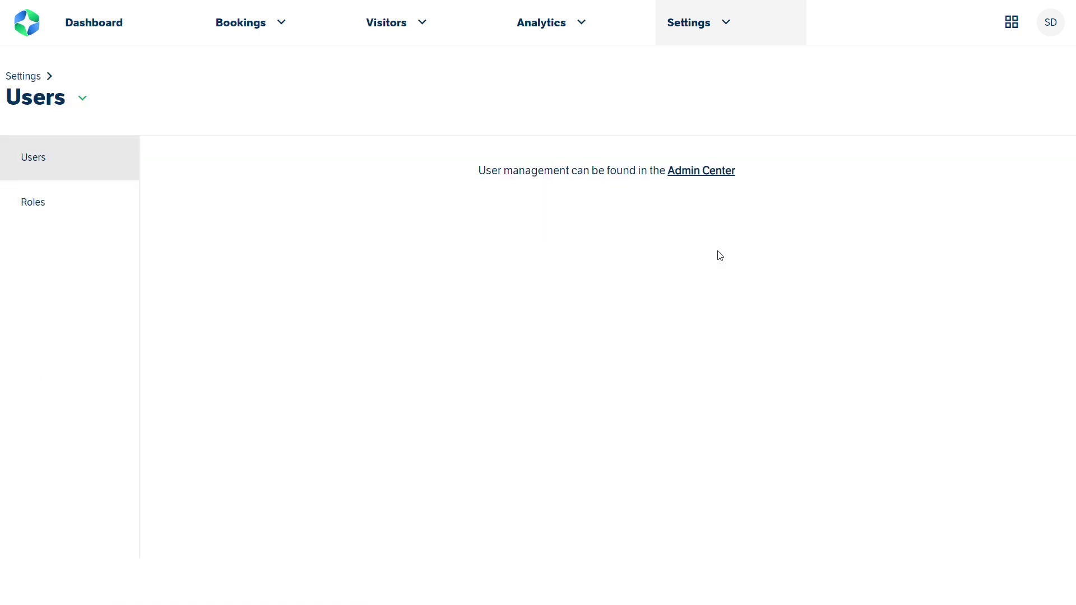
pyautogui.click(49, 206)
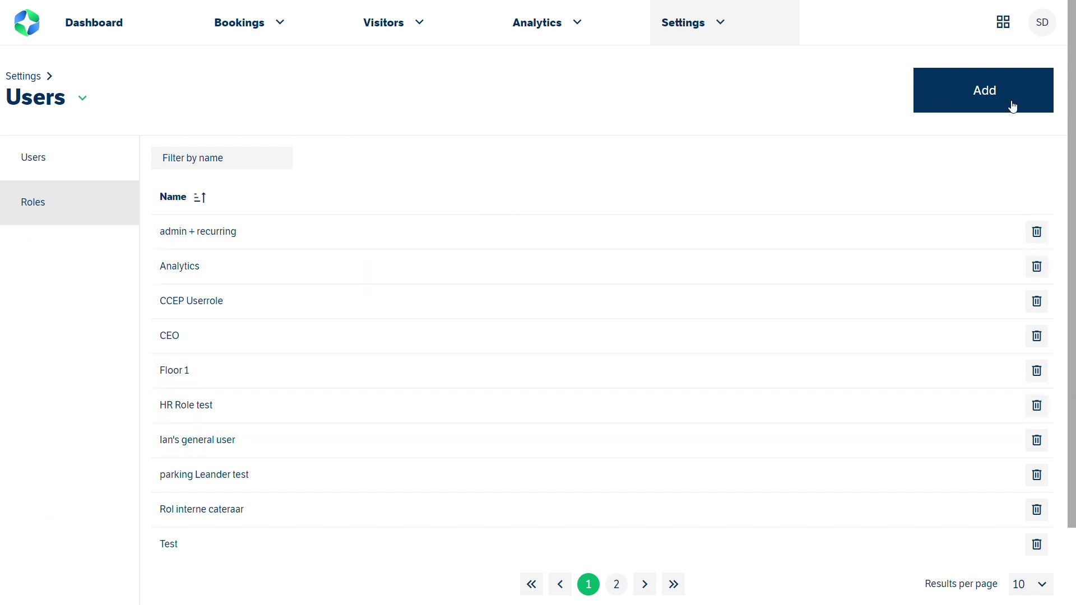
pyautogui.click(1012, 104)
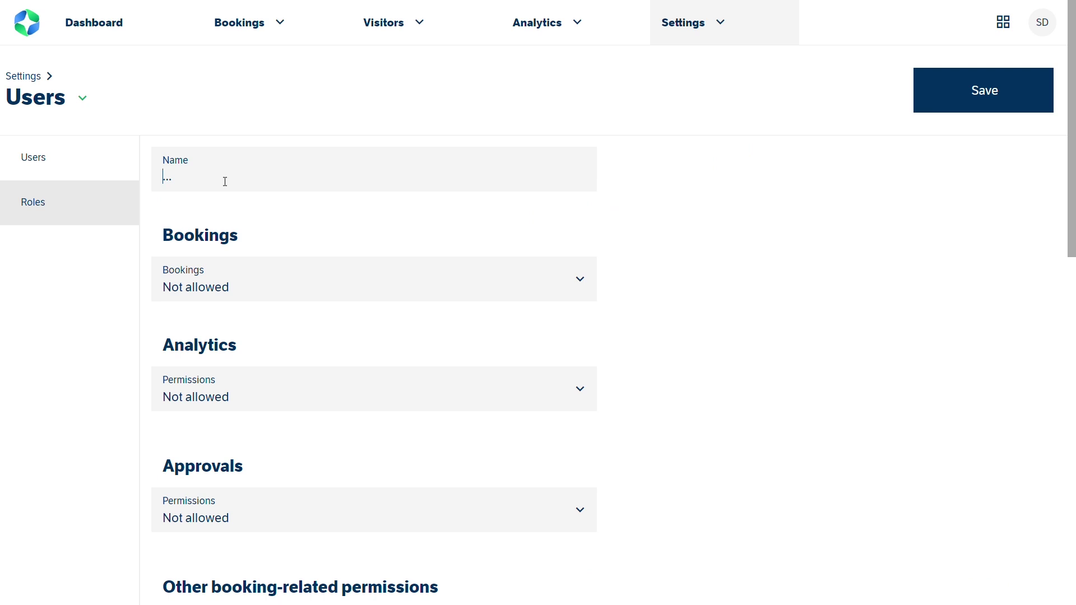
pyautogui.write('Video')
# Allow the role to make bookings, with permissions only for specific locations/rooms/desks/parking
pyautogui.scroll(-2, 722, 249)
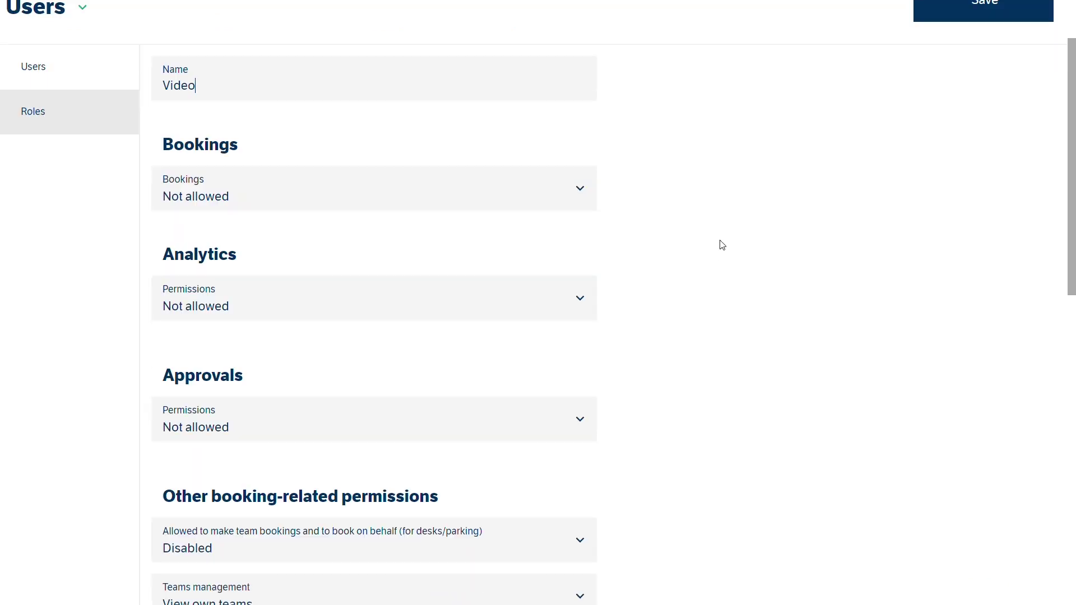
pyautogui.click(569, 196)
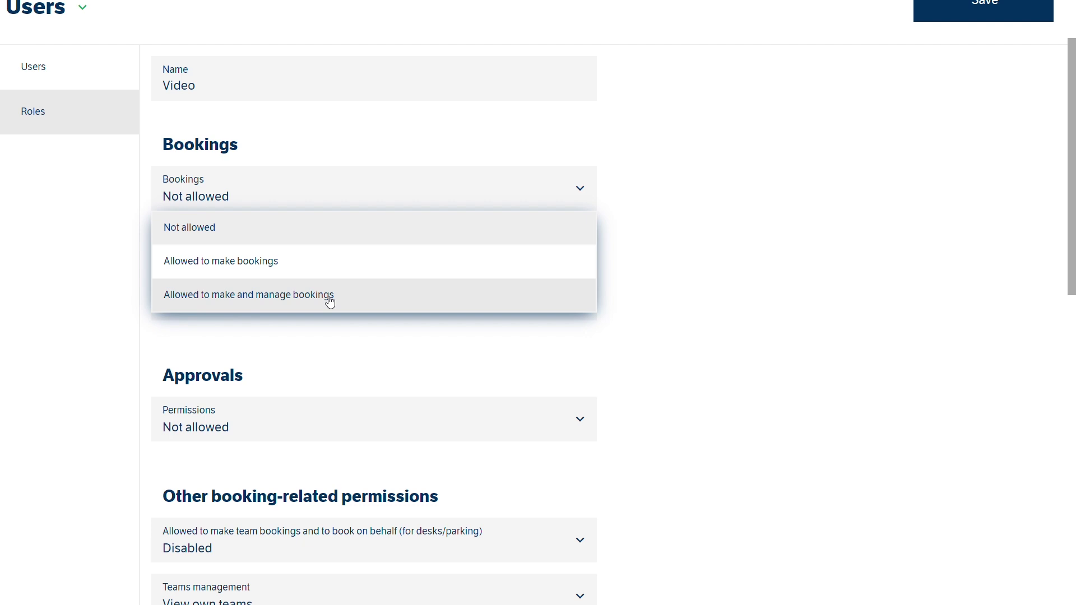
pyautogui.click(244, 262)
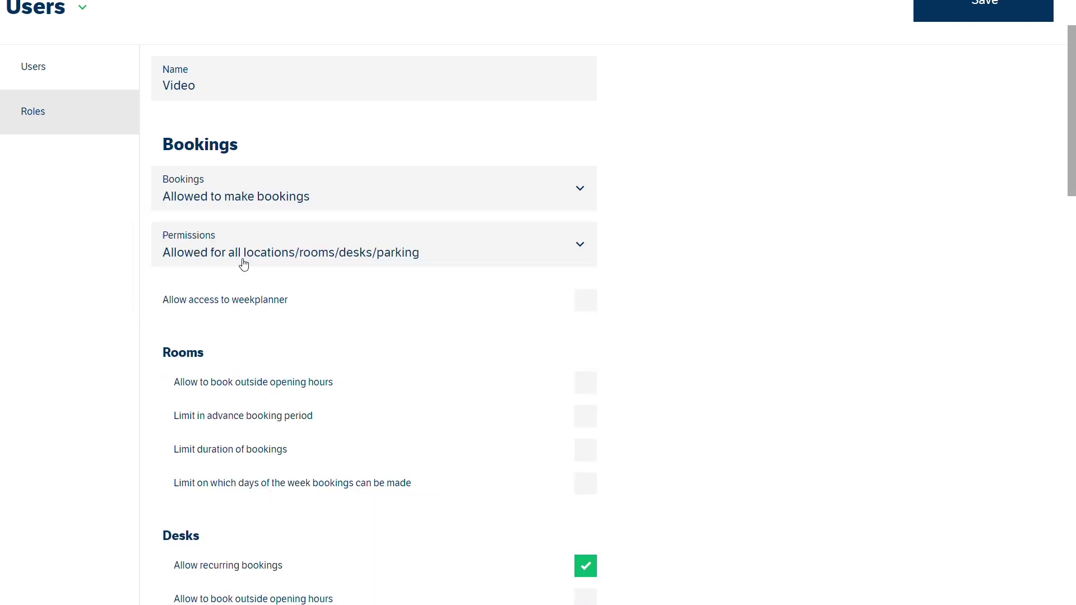
pyautogui.click(382, 258)
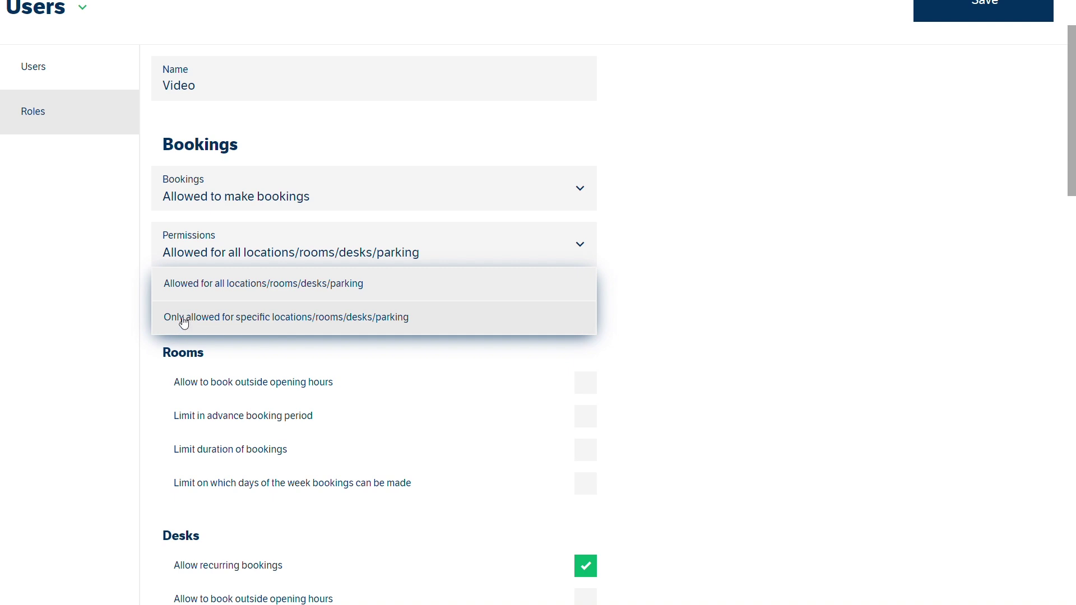
pyautogui.click(300, 324)
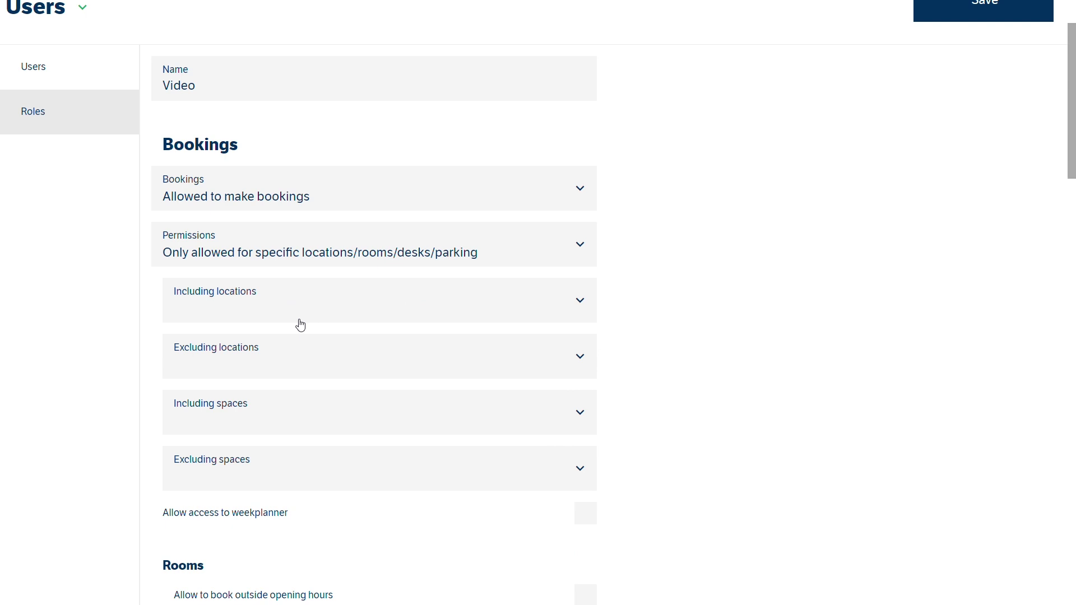
# Include the Rotterdam location in the booking permissions and exclude the Paris and Berlin locations
pyautogui.click(538, 317)
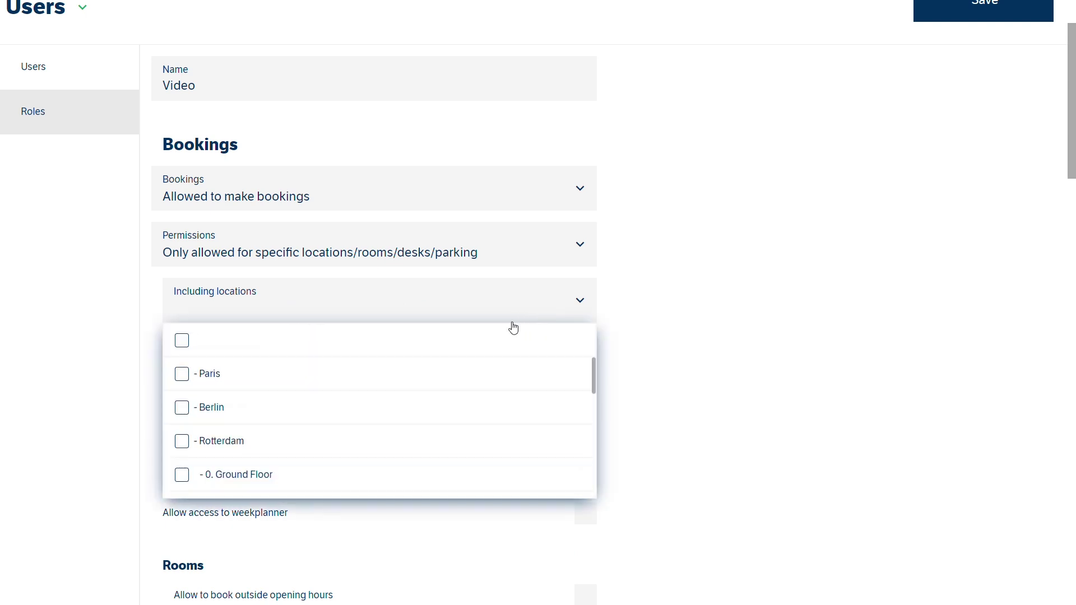
pyautogui.click(183, 441)
pyautogui.click(635, 299)
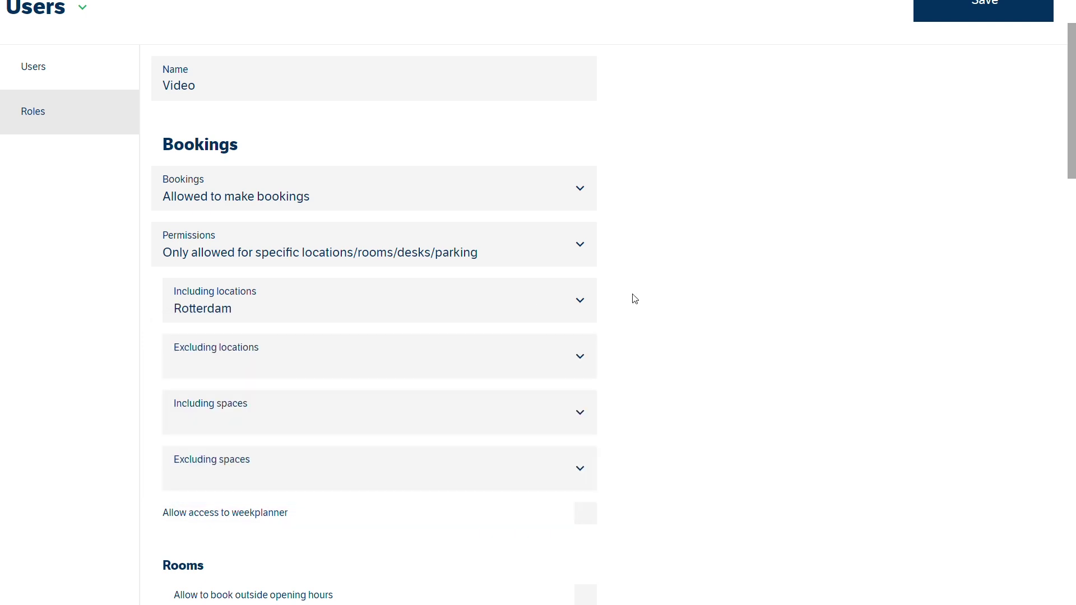
pyautogui.click(308, 368)
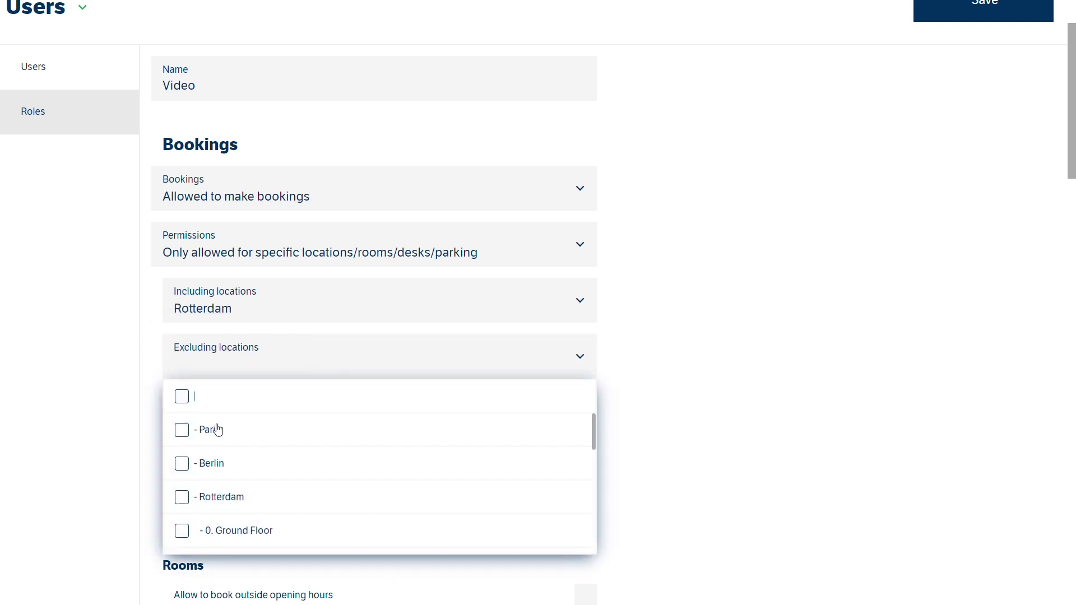
pyautogui.click(187, 433)
pyautogui.click(191, 465)
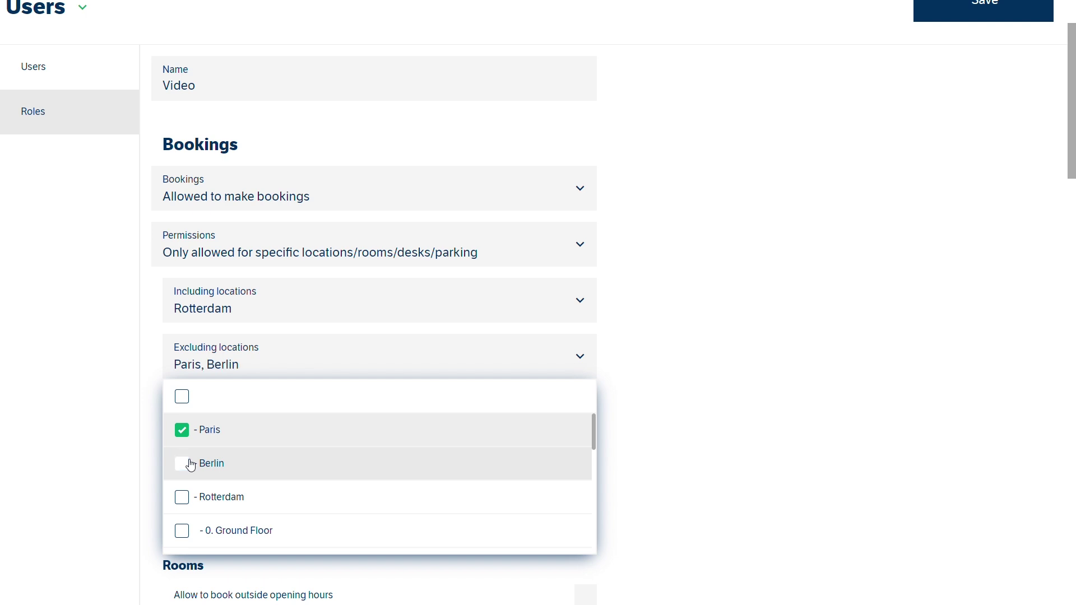
pyautogui.click(704, 378)
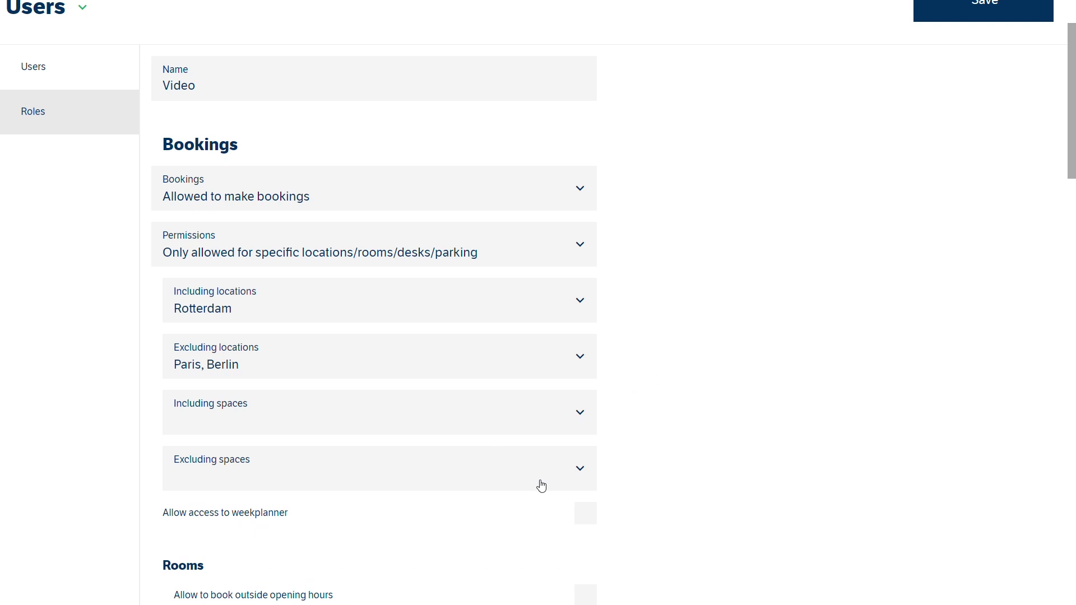
# Exclude the Camp Nou space from the booking permissions and allow access to the weekplanner
pyautogui.click(587, 479)
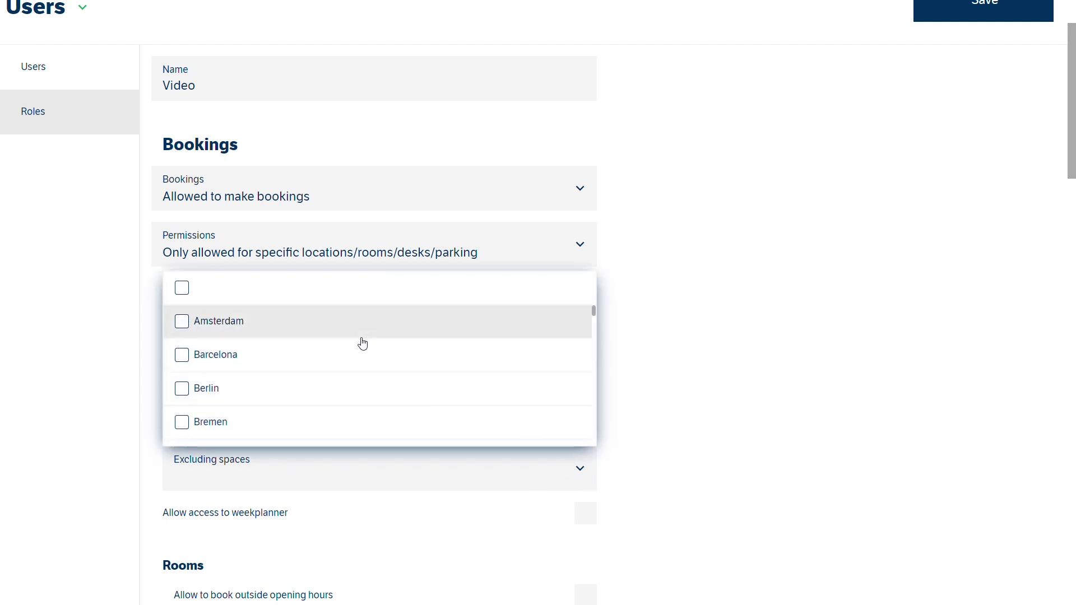
pyautogui.scroll(-2, 363, 344)
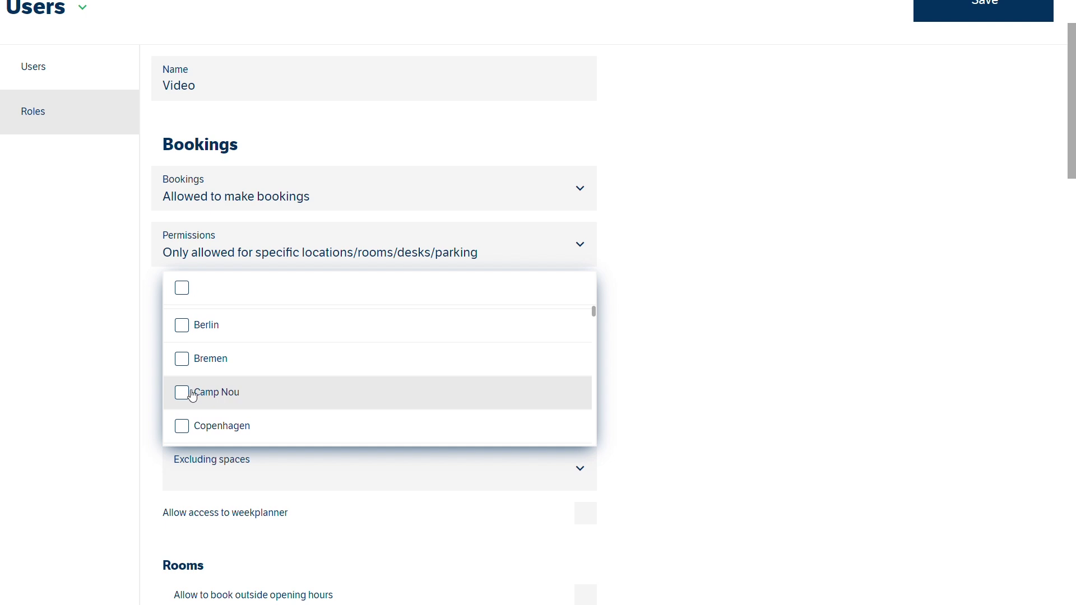
pyautogui.click(191, 396)
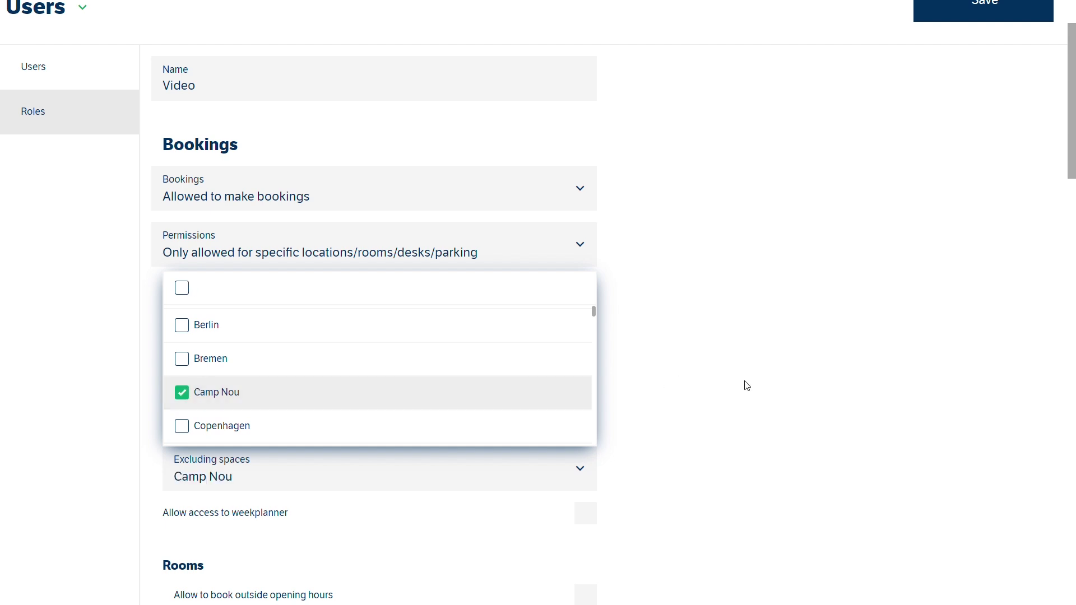
pyautogui.click(747, 386)
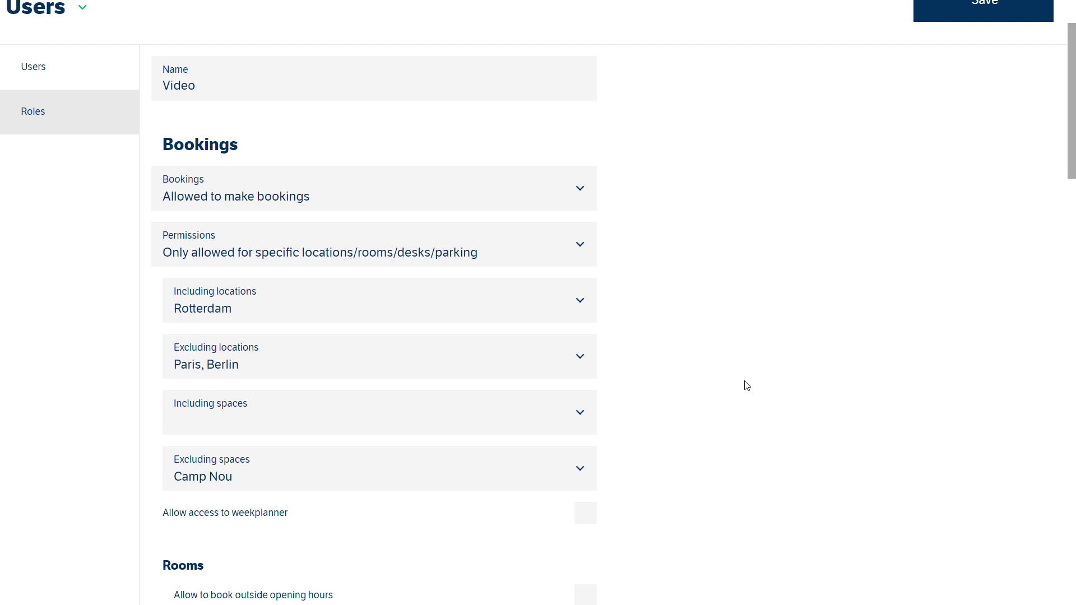
pyautogui.scroll(-3, 747, 385)
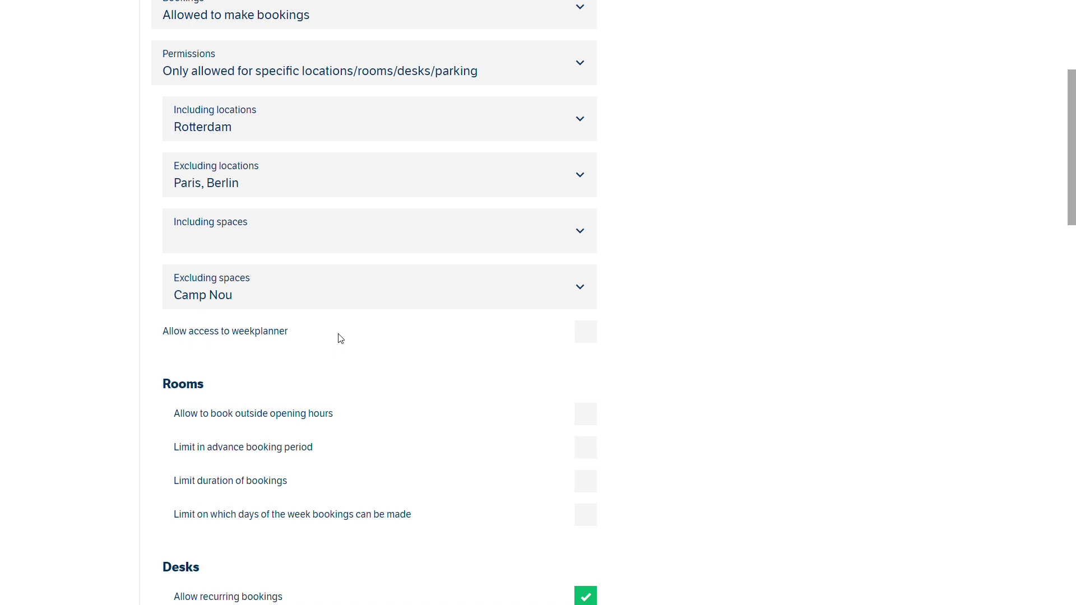
pyautogui.click(591, 343)
# Limit the in-advance booking period for rooms to 10 days
pyautogui.scroll(-5, 700, 312)
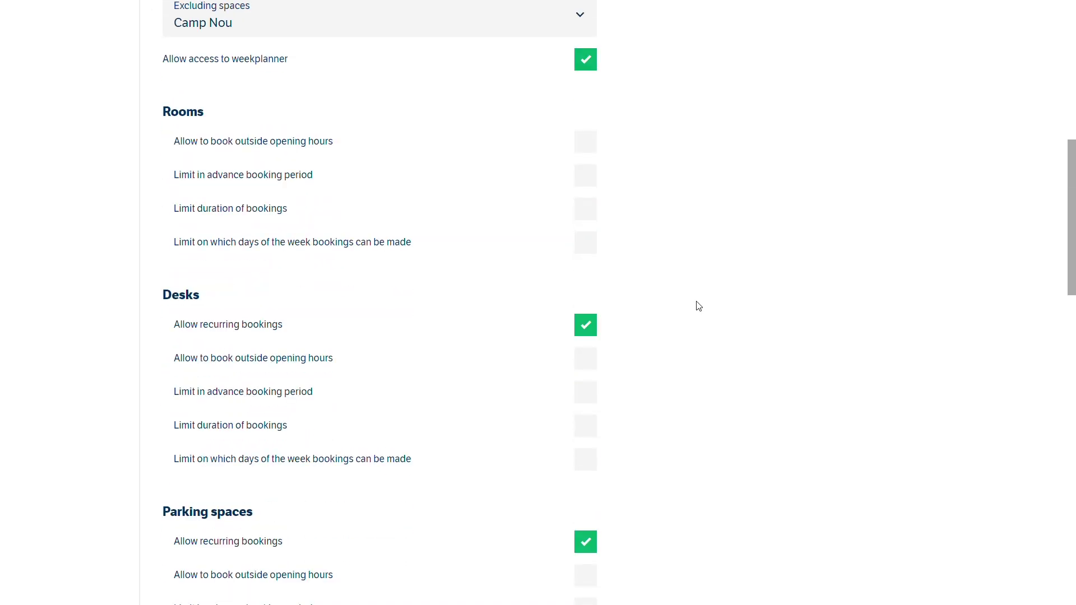
pyautogui.scroll(-2, 698, 306)
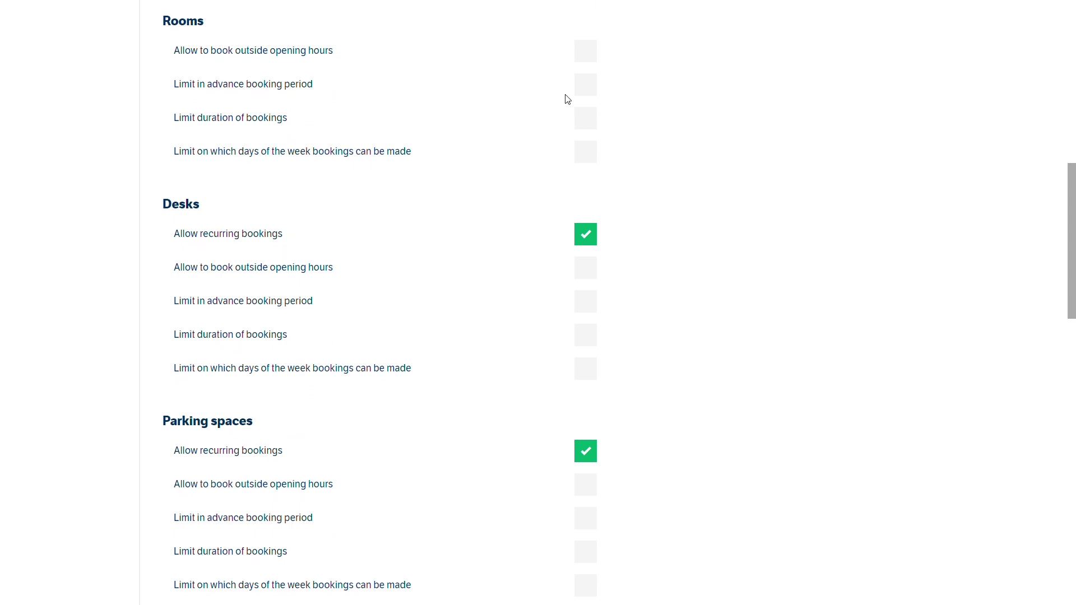
pyautogui.click(593, 90)
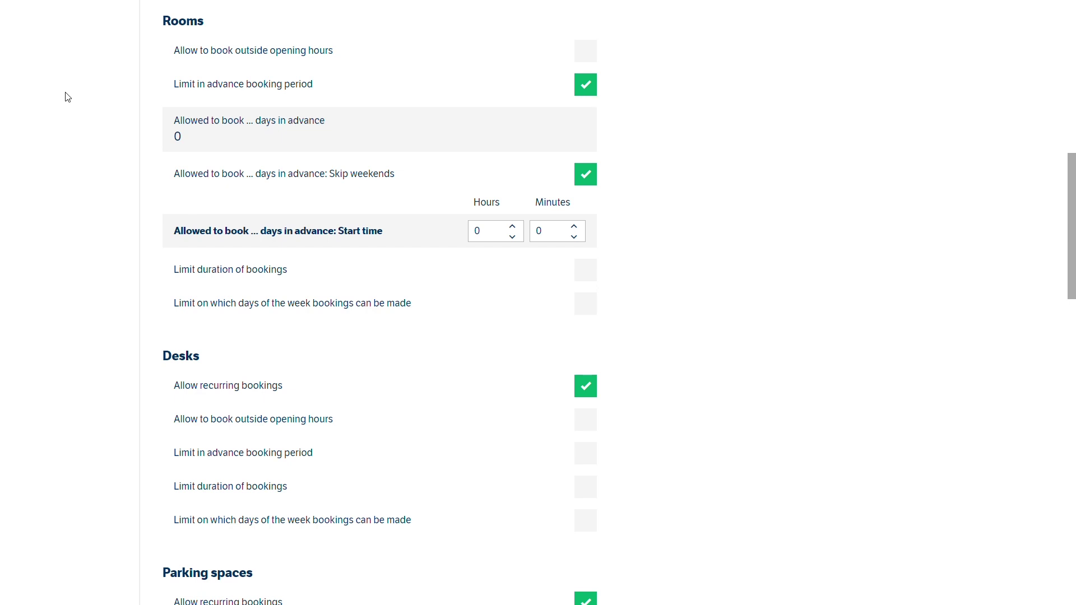
pyautogui.moveTo(186, 141); pyautogui.dragTo(167, 142)
pyautogui.write('10')
pyautogui.moveTo(181, 175); pyautogui.dragTo(404, 182)
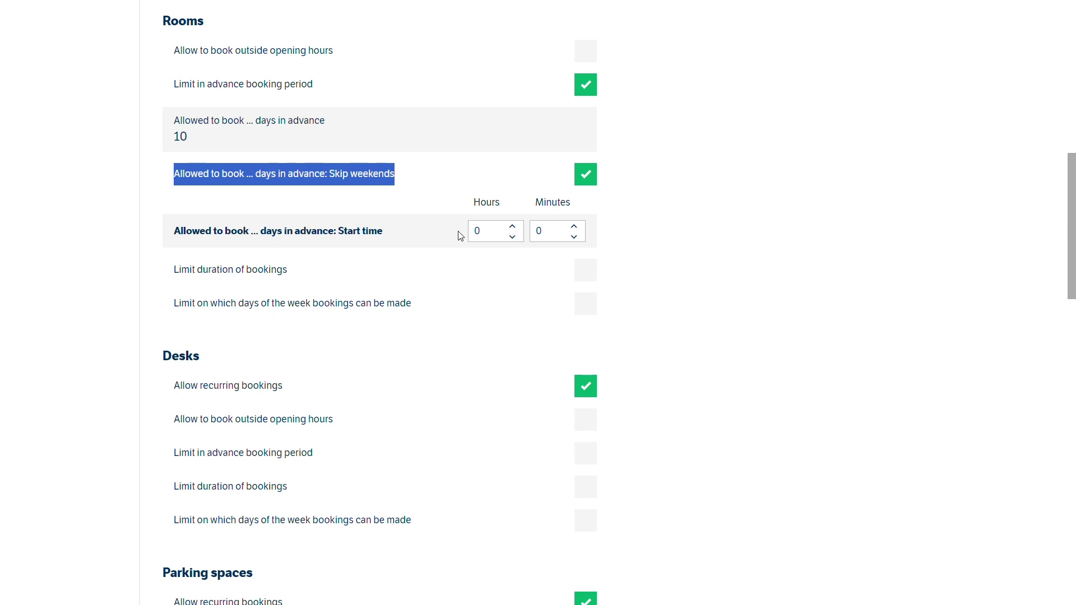
# Set the start time of the rooms' in-advance booking period to 8 hours
pyautogui.click(514, 227)
pyautogui.click(513, 227)
pyautogui.click(514, 227)
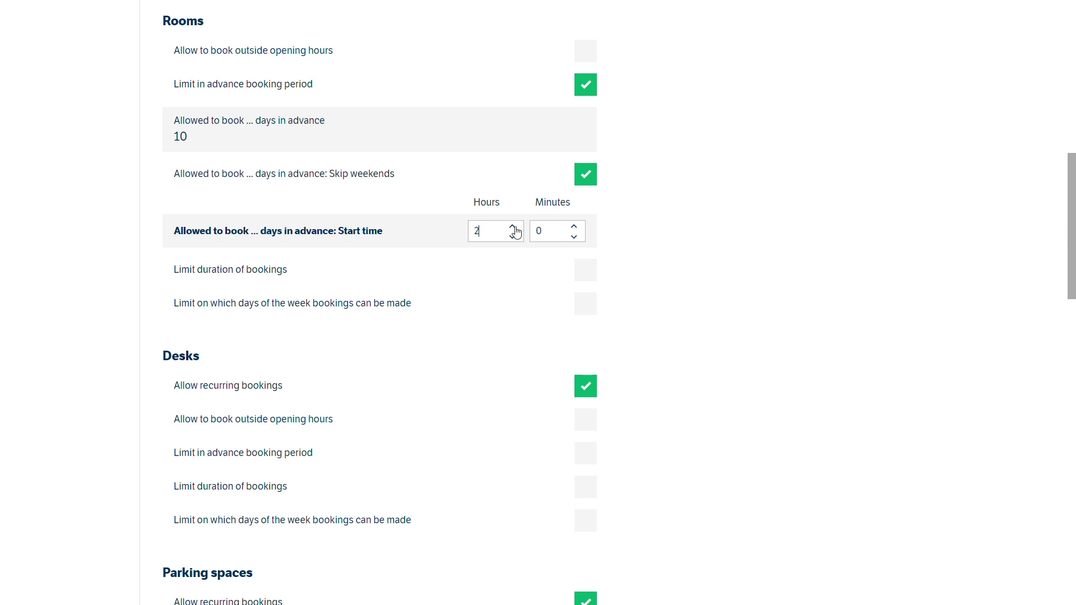
pyautogui.click(514, 227)
pyautogui.click(514, 227)
pyautogui.click(514, 227)
pyautogui.click(514, 227)
pyautogui.click(514, 227)
# Enable the limit on which days of the week rooms can be booked and look through the selectable days
pyautogui.click(586, 271)
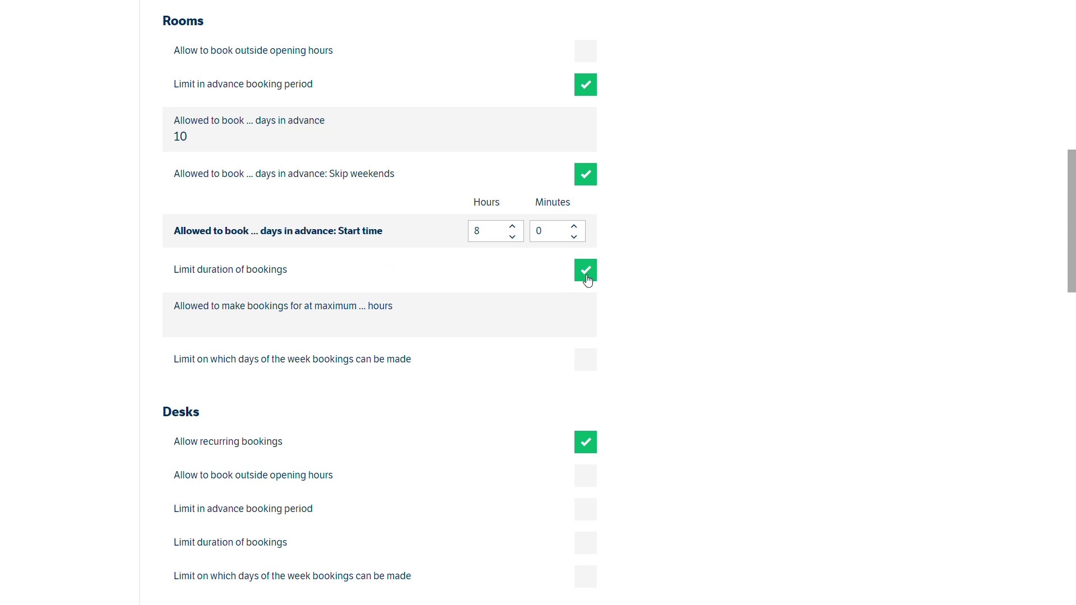
pyautogui.click(593, 277)
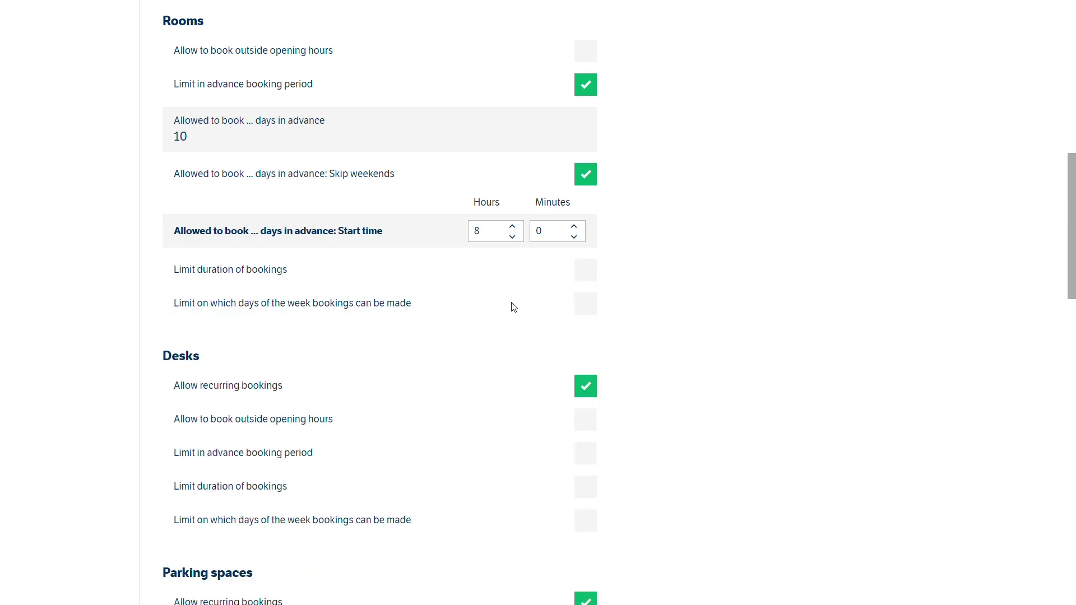
pyautogui.click(587, 308)
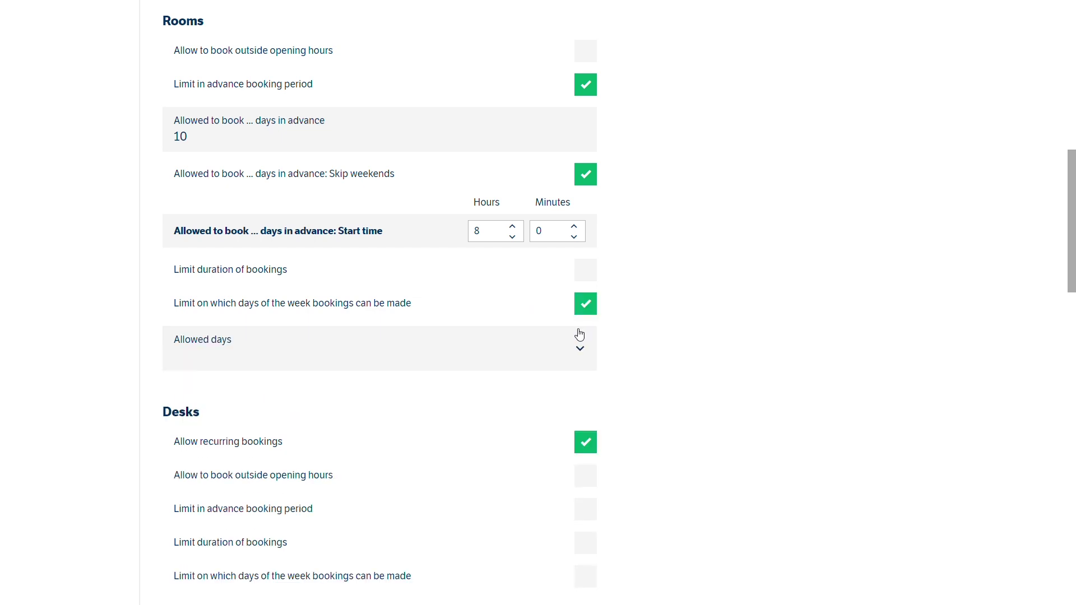
pyautogui.click(583, 352)
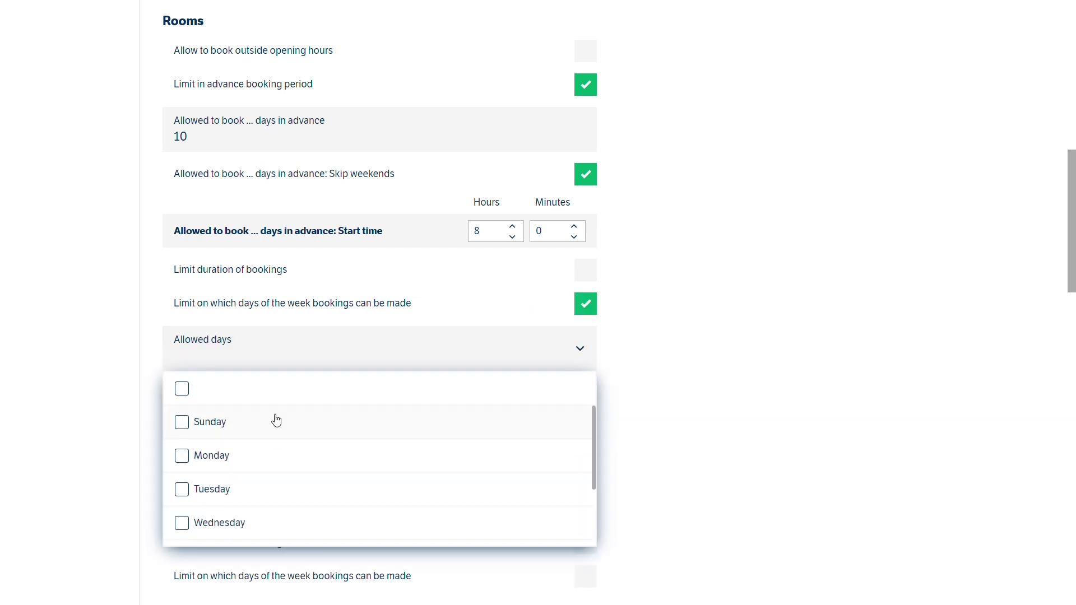
pyautogui.scroll(-1, 273, 469)
pyautogui.scroll(-2, 273, 468)
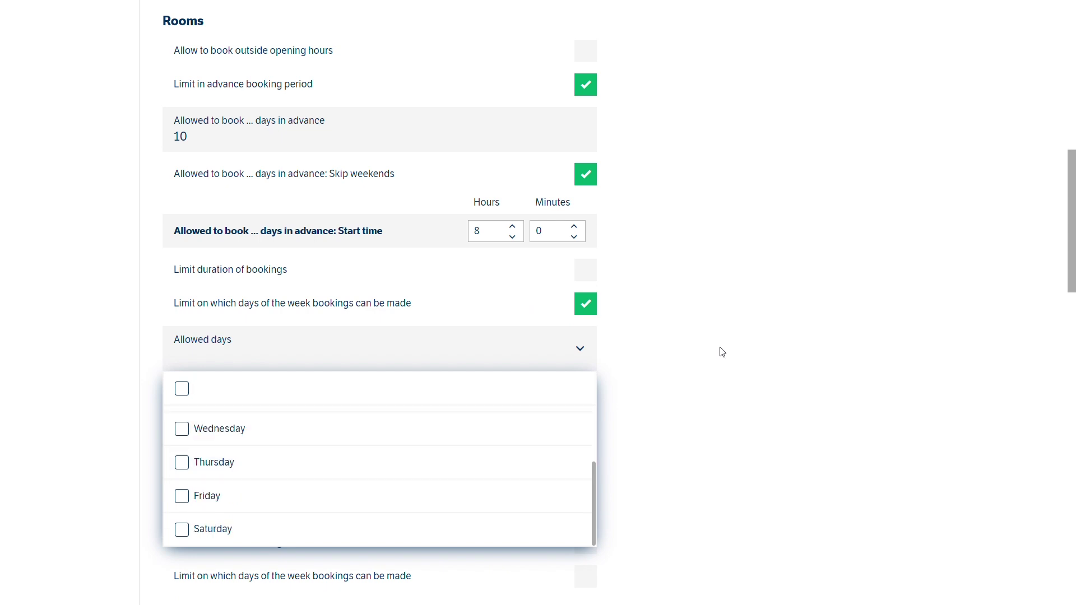
pyautogui.click(759, 326)
# Enable the limit on the in-advance booking period for desks and review the parking space options
pyautogui.scroll(-5, 757, 324)
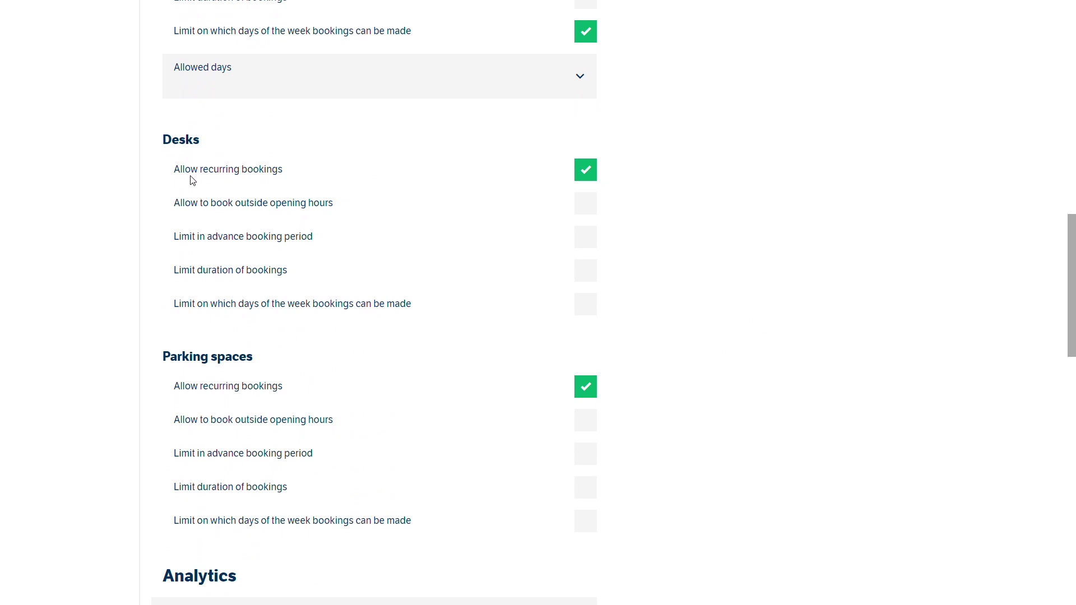
pyautogui.moveTo(184, 170); pyautogui.dragTo(285, 169)
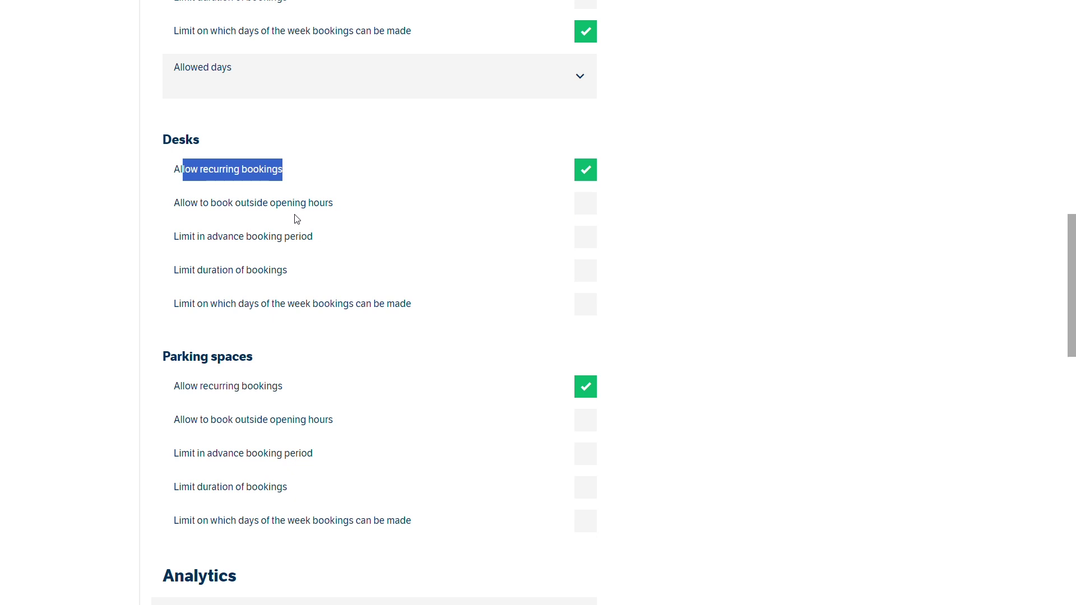
pyautogui.click(586, 238)
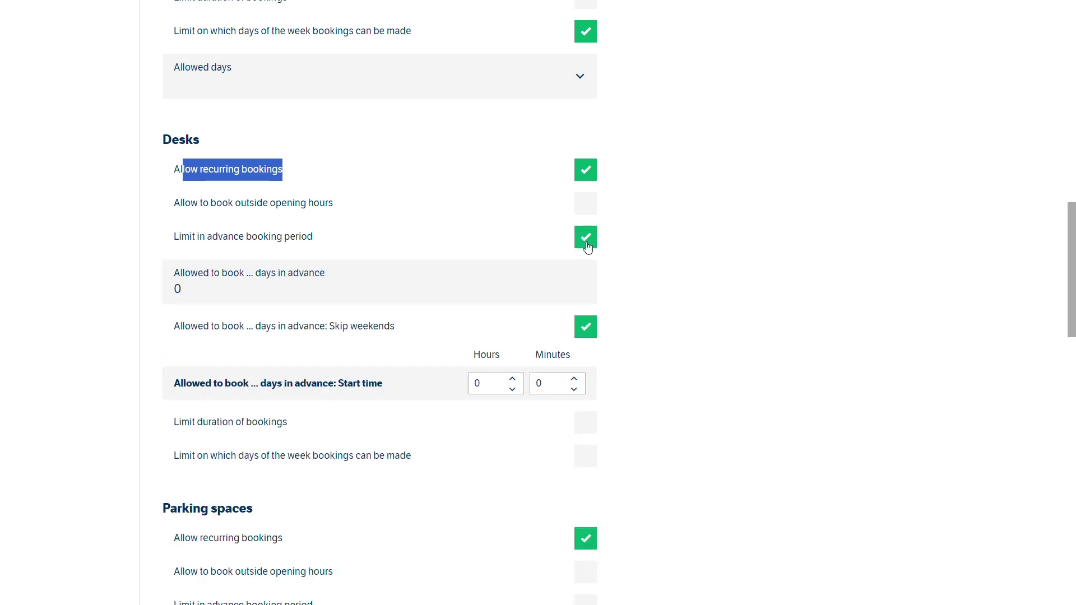
pyautogui.scroll(-1, 743, 291)
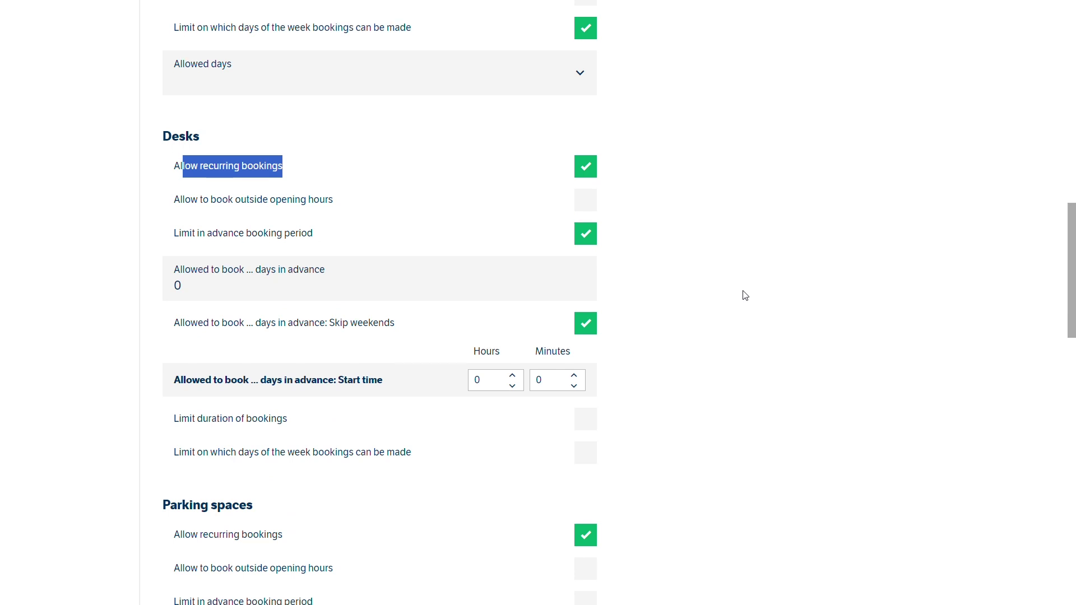
pyautogui.scroll(-5, 744, 291)
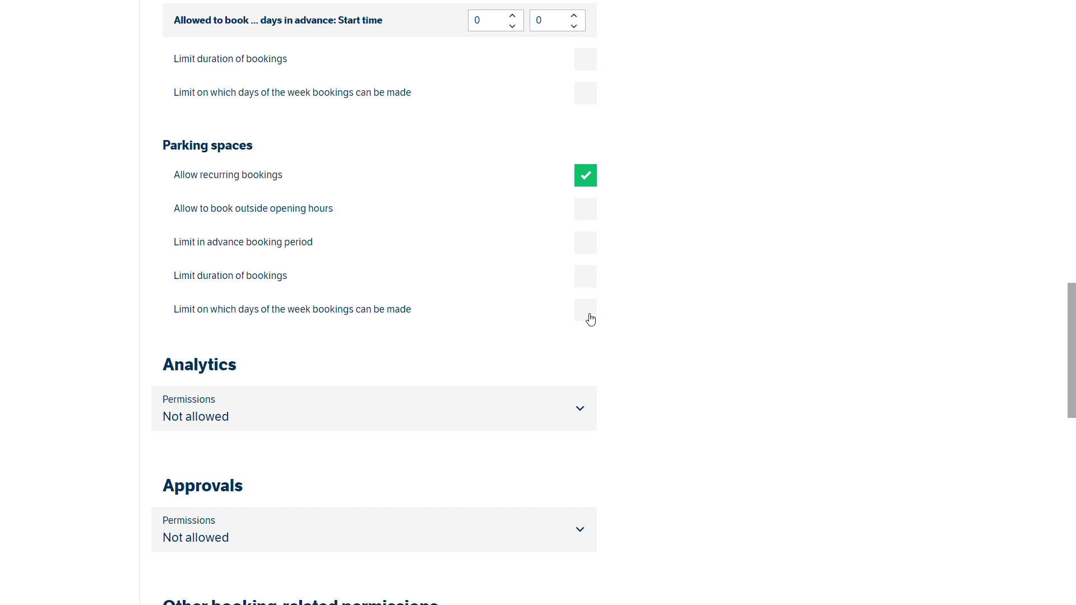
pyautogui.scroll(3, 561, 281)
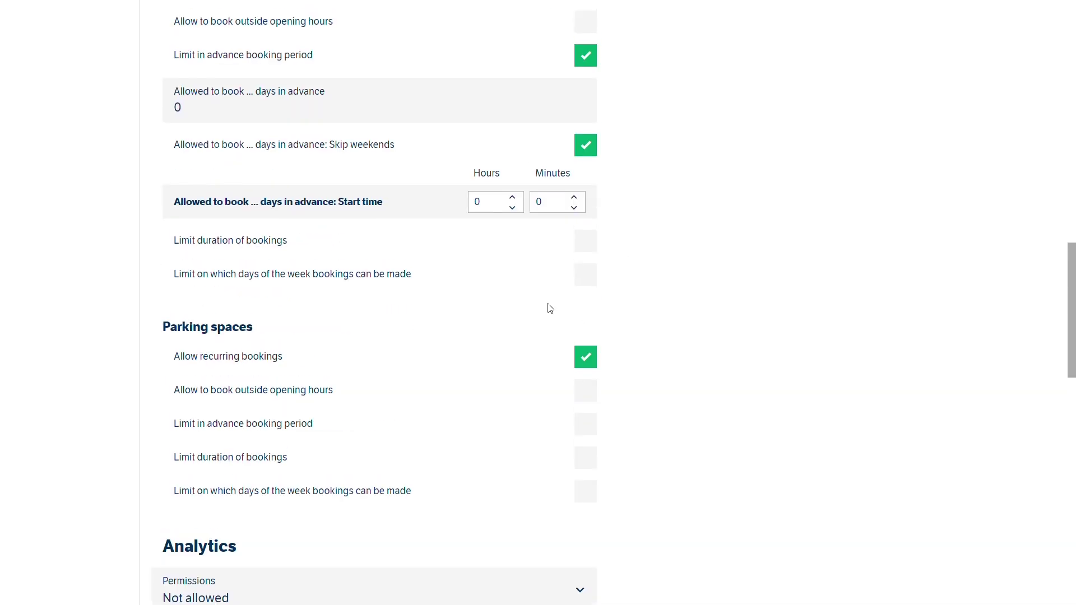
# Limit the days of the week on which parking spaces can be booked to Monday and Tuesday
pyautogui.scroll(-3, 545, 303)
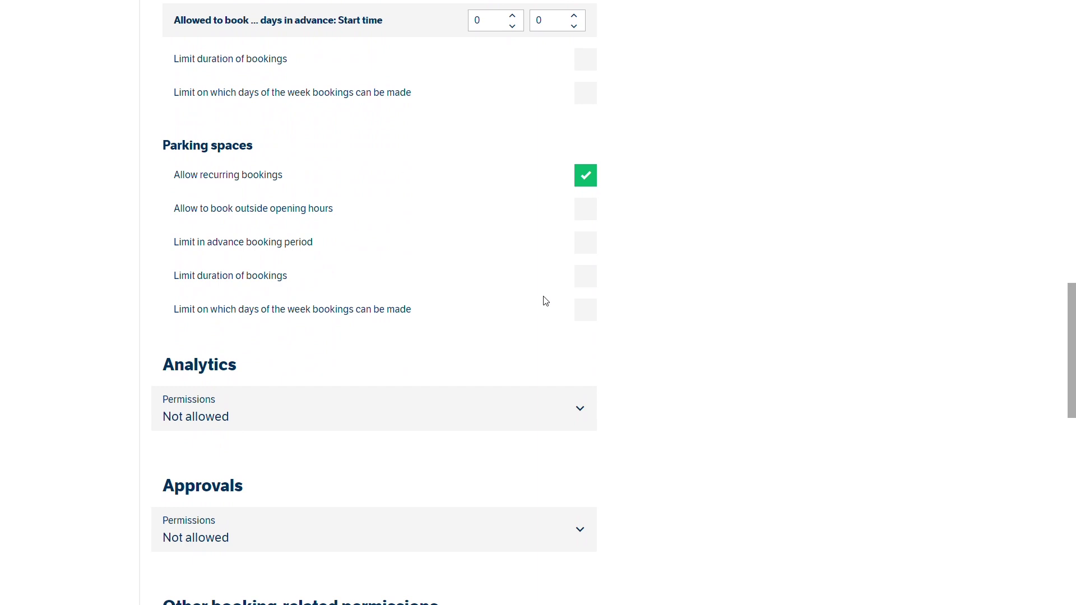
pyautogui.click(593, 319)
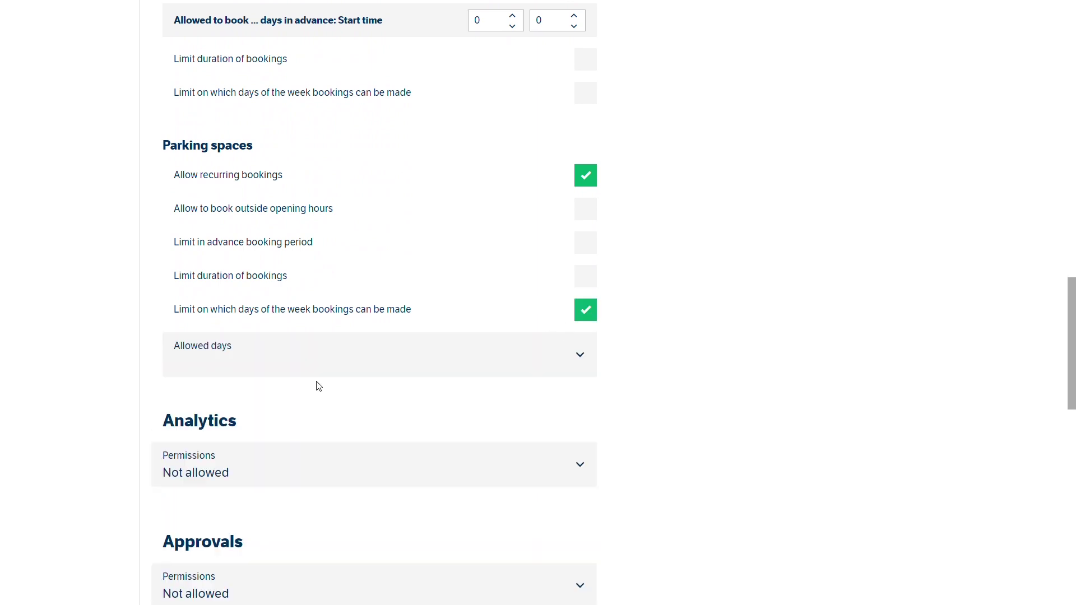
pyautogui.click(314, 365)
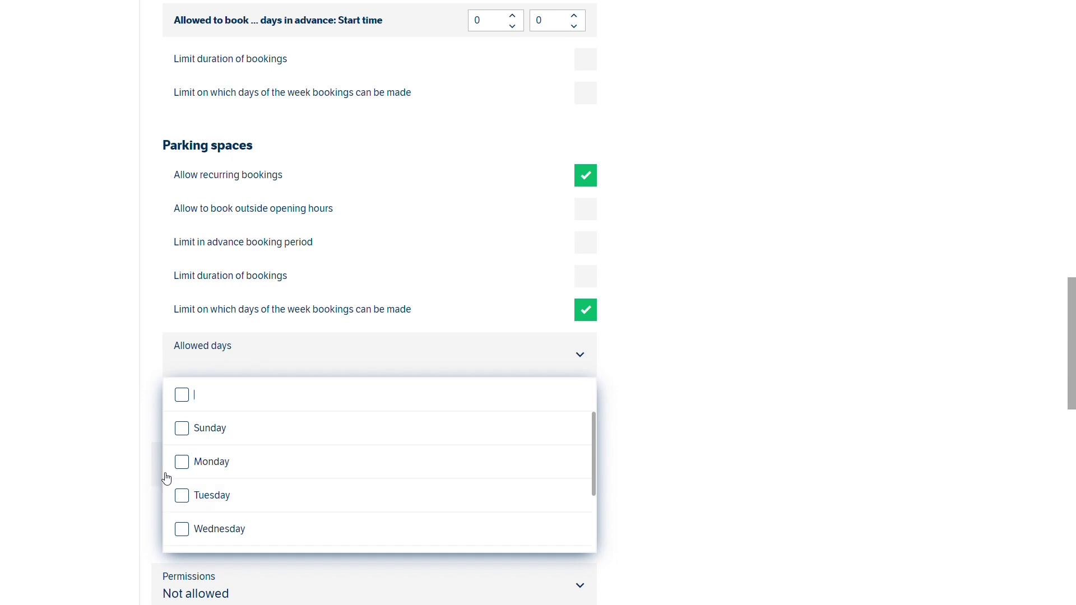
pyautogui.click(182, 461)
pyautogui.click(181, 495)
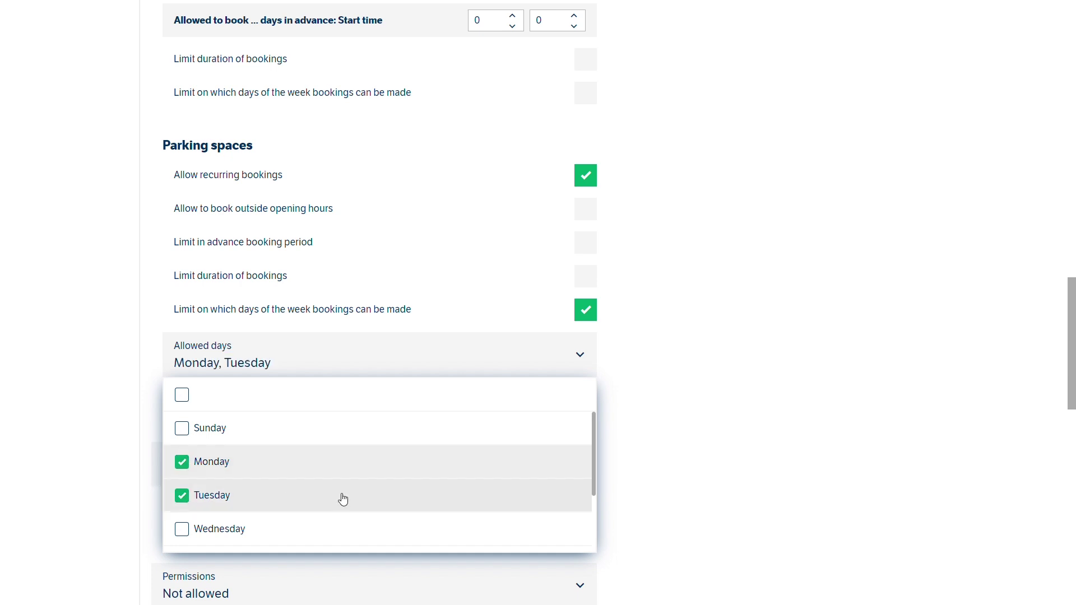
pyautogui.click(681, 392)
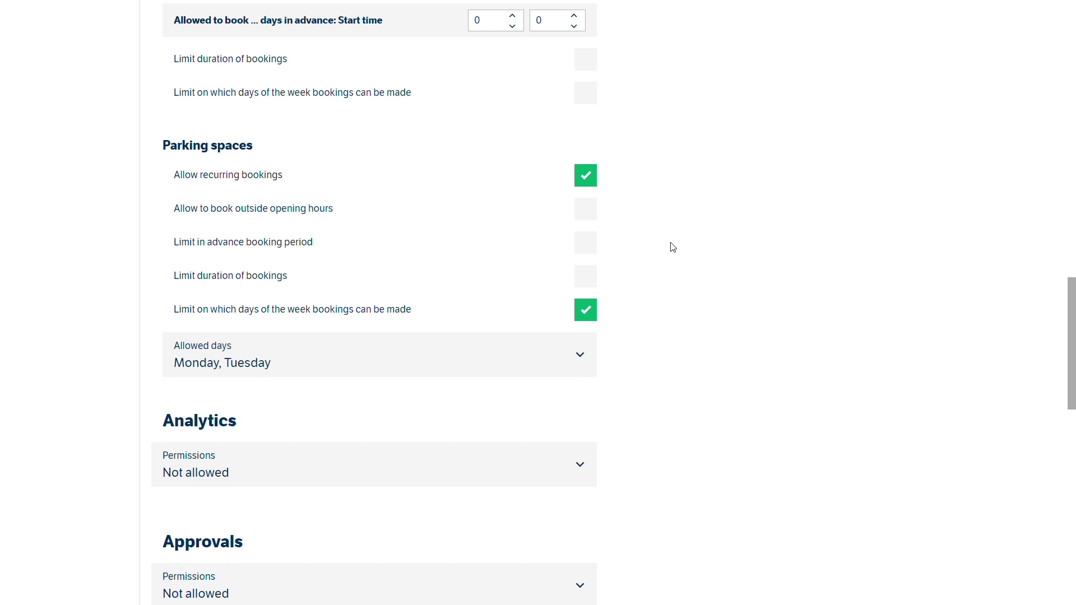
# Examine the available permission options for Analytics and Approvals without changing them
pyautogui.scroll(-5, 671, 245)
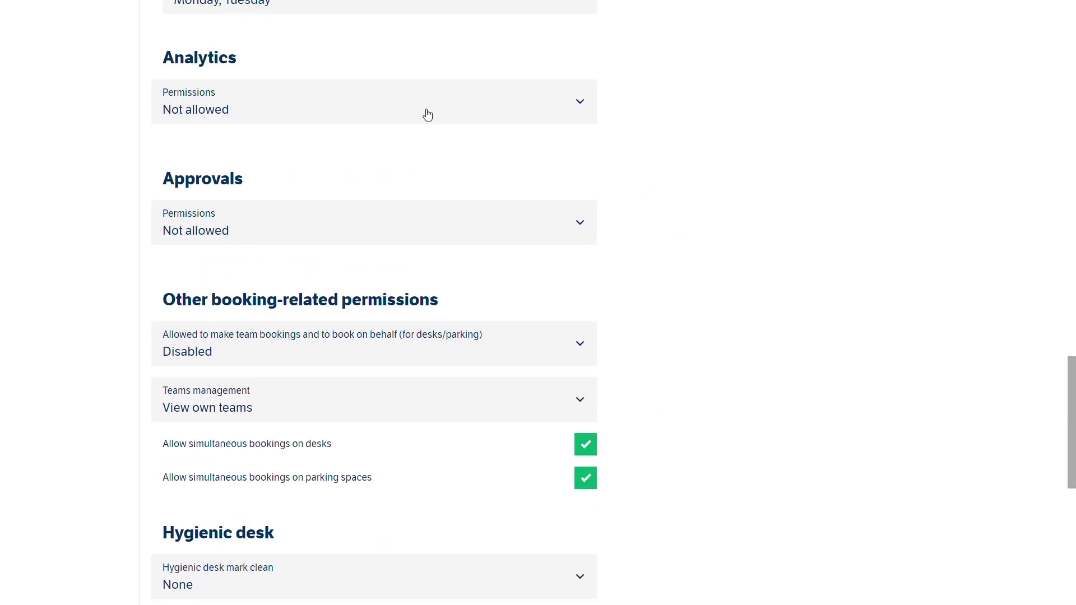
pyautogui.click(580, 103)
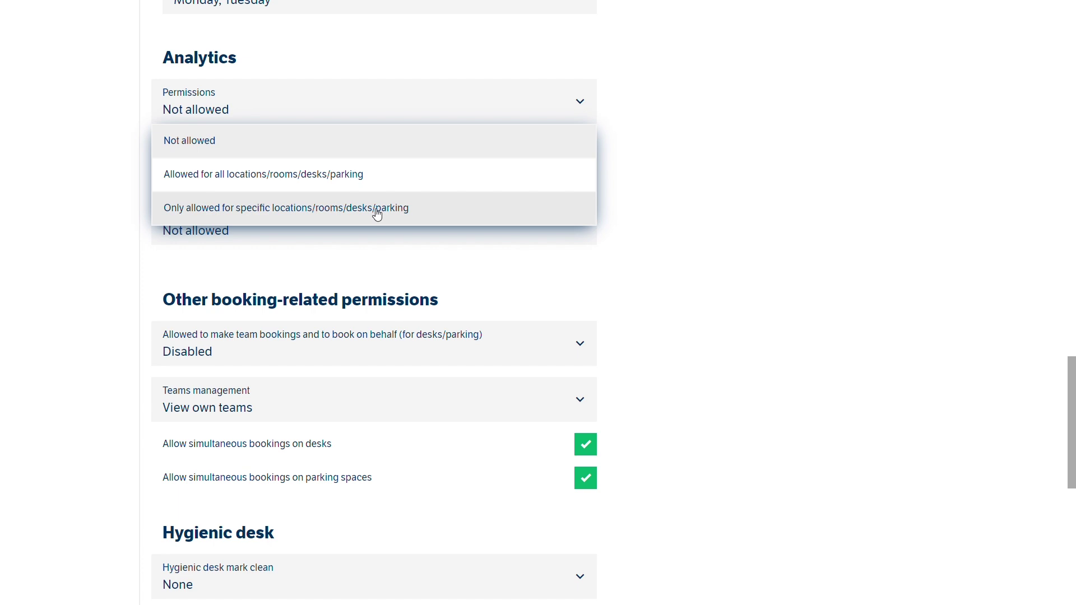
pyautogui.click(669, 236)
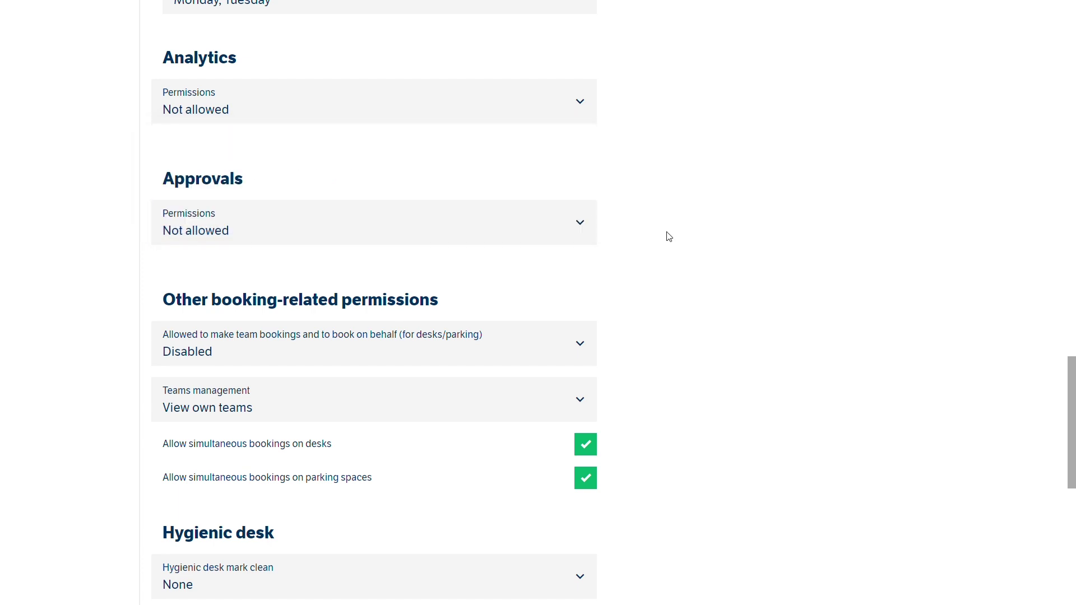
pyautogui.click(212, 237)
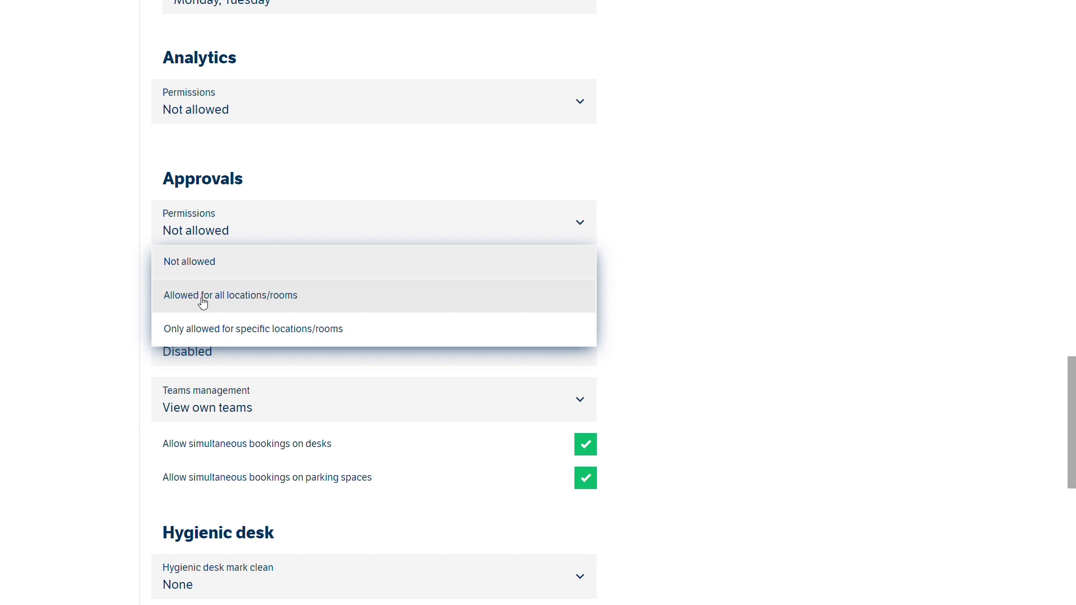
pyautogui.click(691, 302)
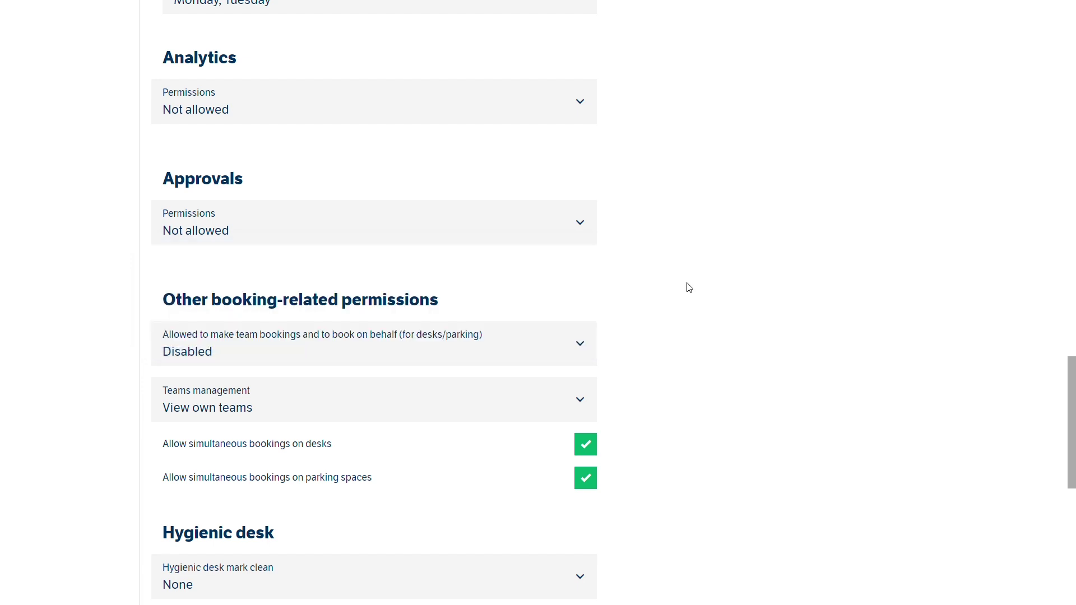
# Disable simultaneous bookings on both desks and parking spaces
pyautogui.scroll(-3, 689, 287)
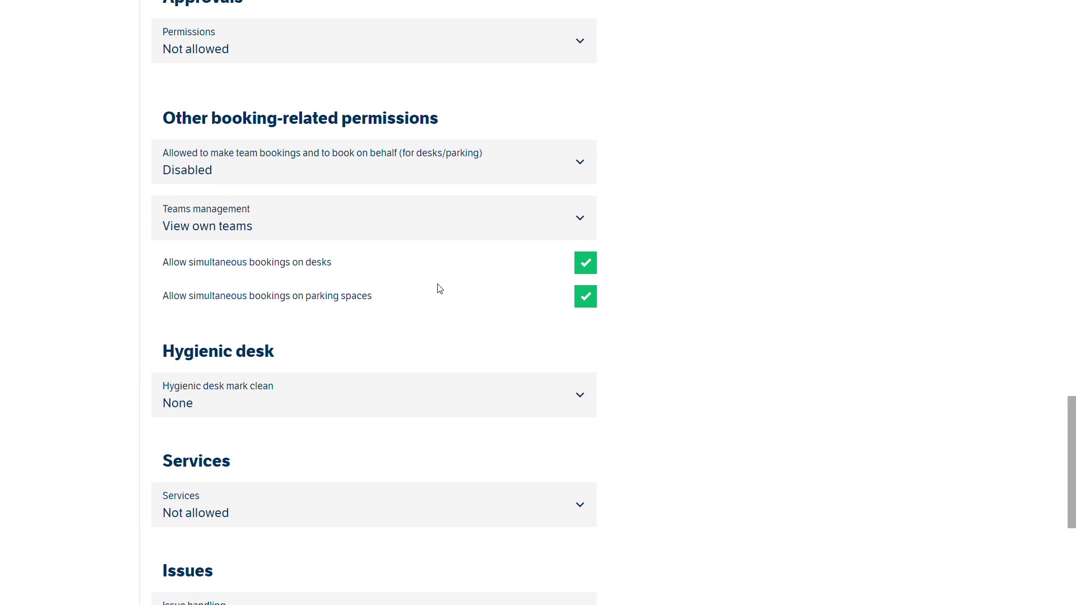
pyautogui.click(593, 269)
pyautogui.click(587, 306)
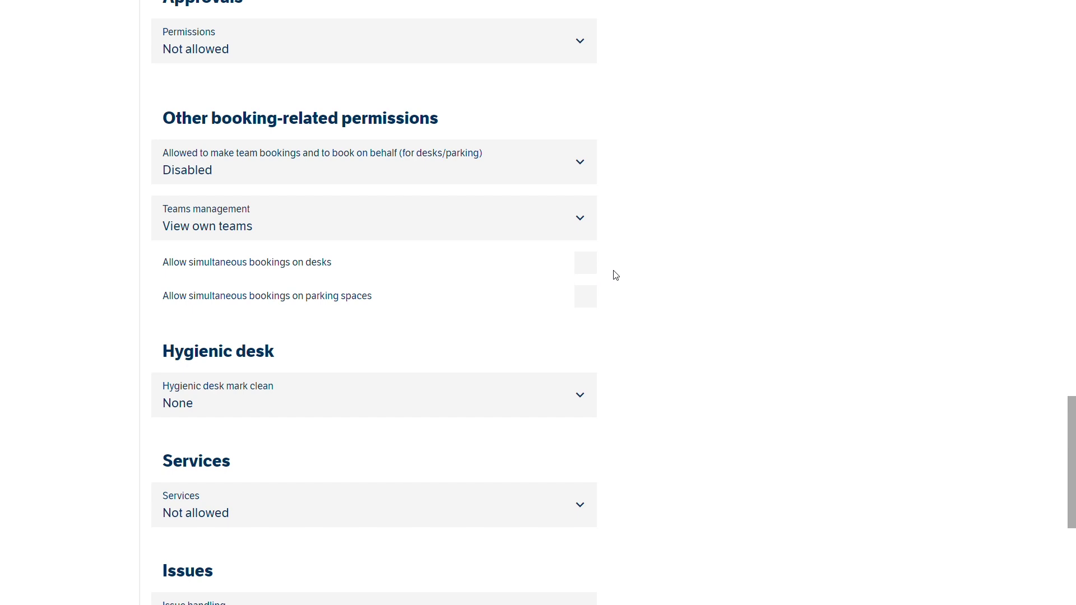
# Examine the options for marking hygienic desks clean and for Services, keeping Services at Not allowed
pyautogui.scroll(-5, 616, 268)
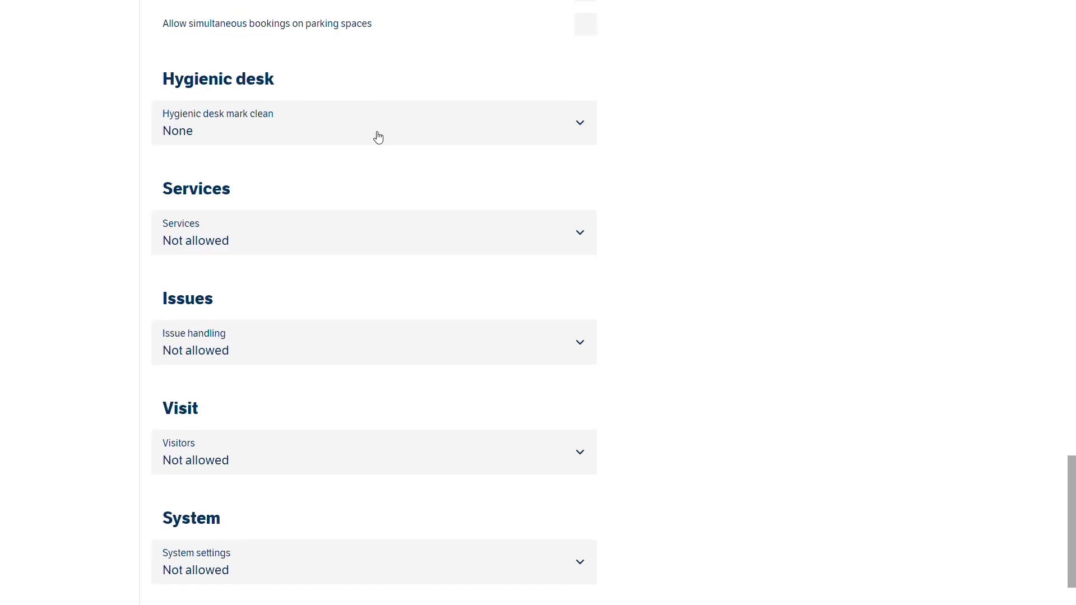
pyautogui.click(378, 137)
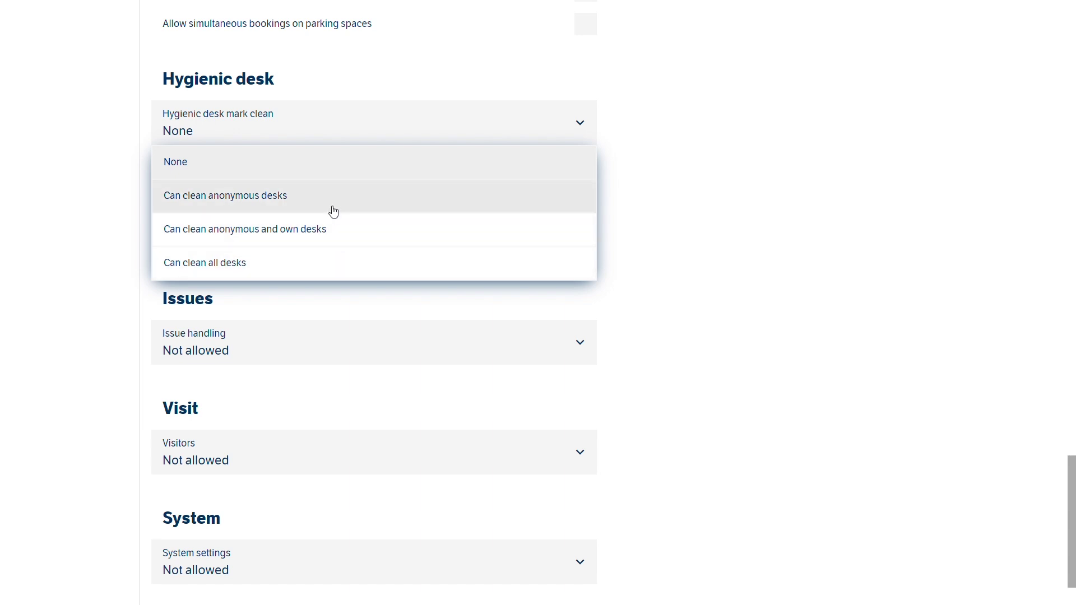
pyautogui.click(693, 207)
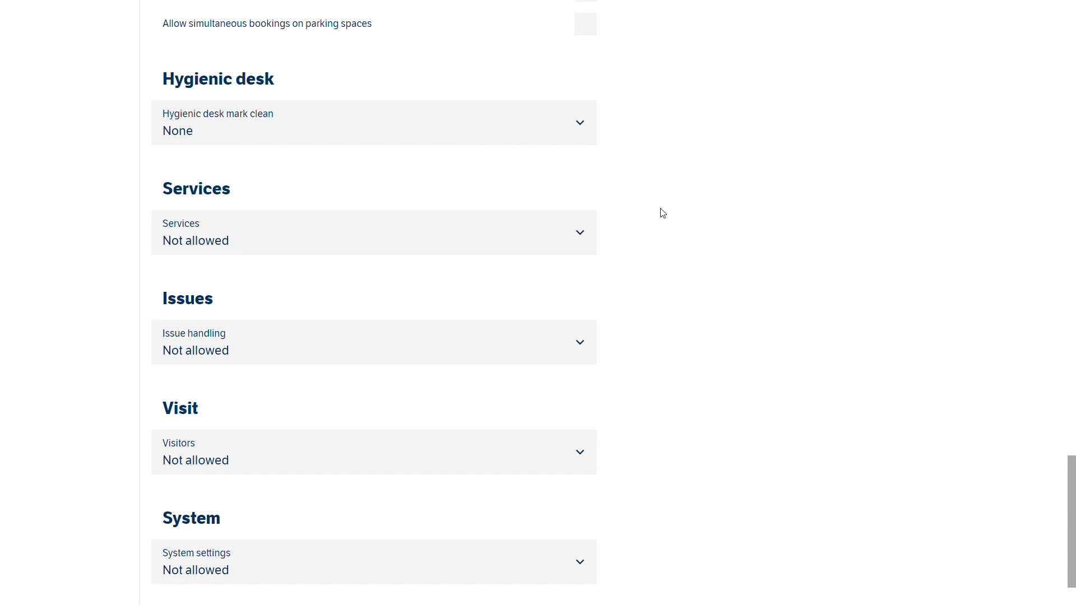
pyautogui.click(587, 239)
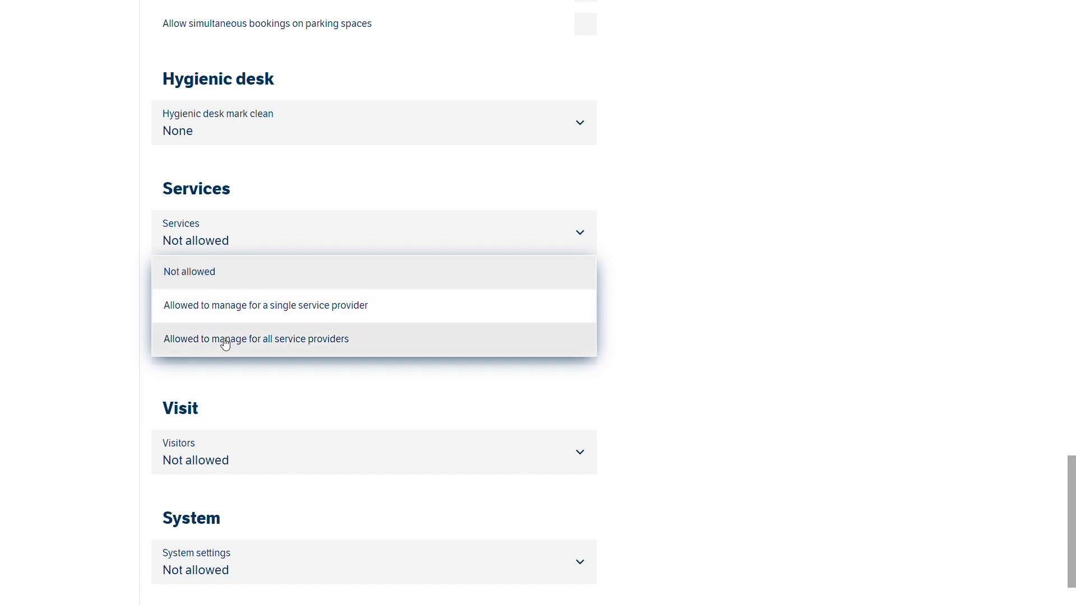
pyautogui.click(206, 283)
pyautogui.scroll(-2, 370, 281)
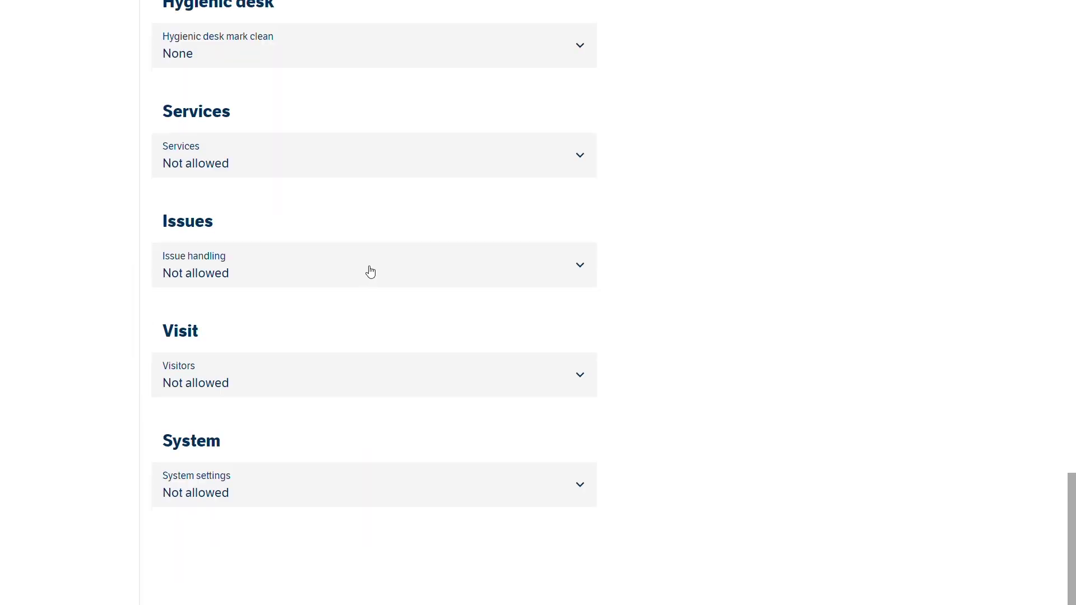
# Examine the options for issue handling and visitors, keeping both at Not allowed
pyautogui.click(289, 276)
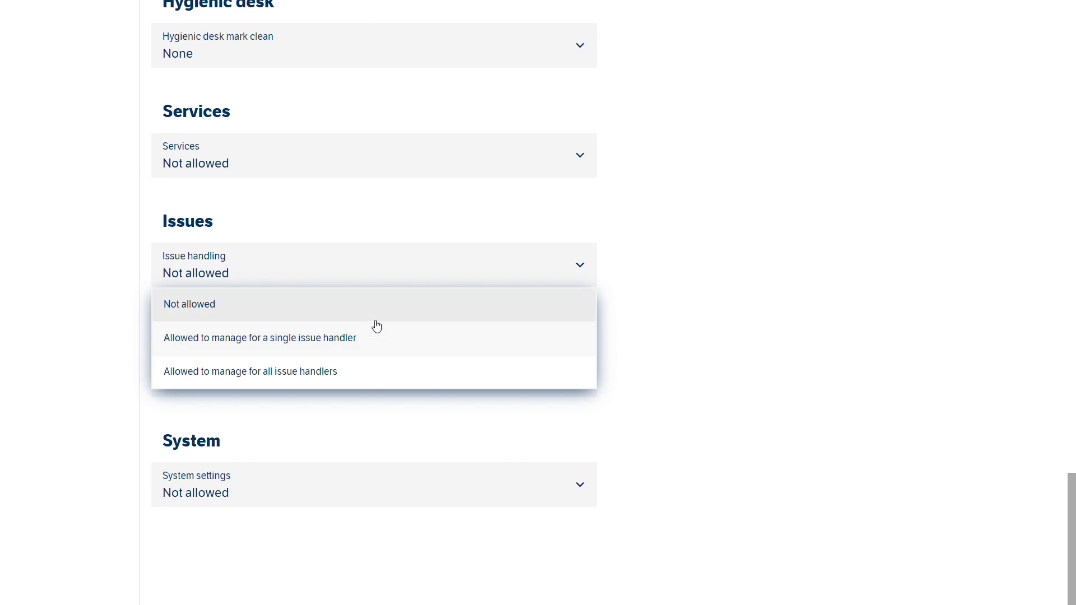
pyautogui.click(222, 306)
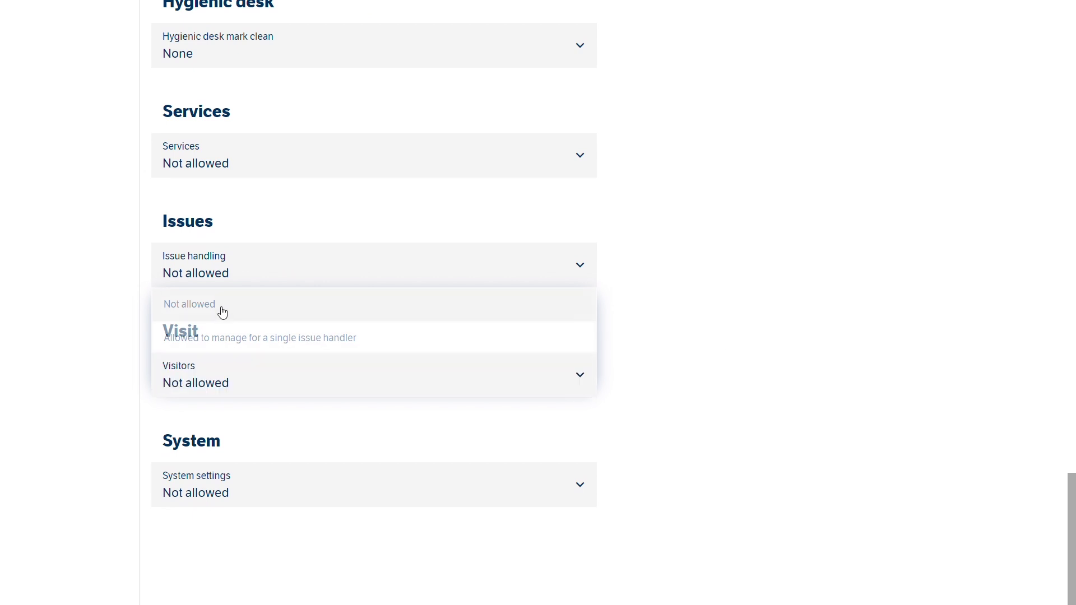
pyautogui.click(581, 379)
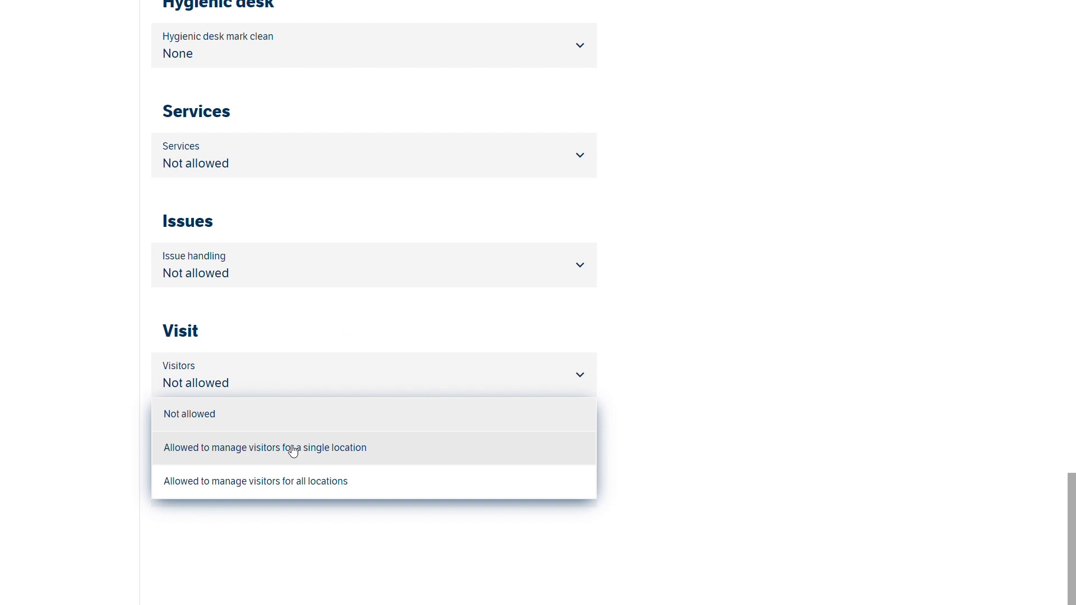
pyautogui.click(201, 417)
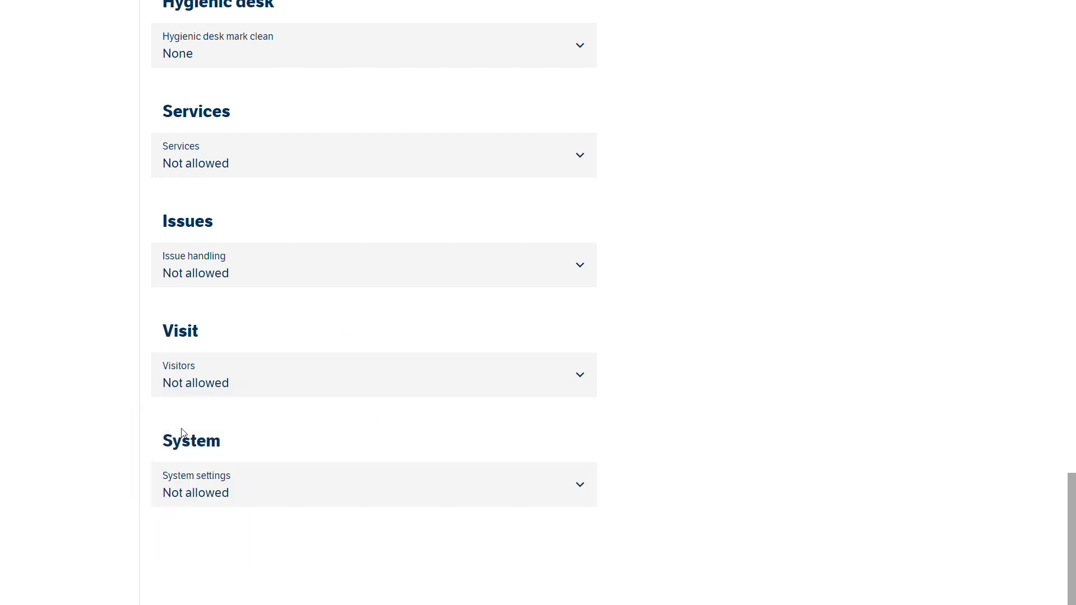
# Check the System settings permission options and review the role's configuration back up to its name
pyautogui.click(384, 502)
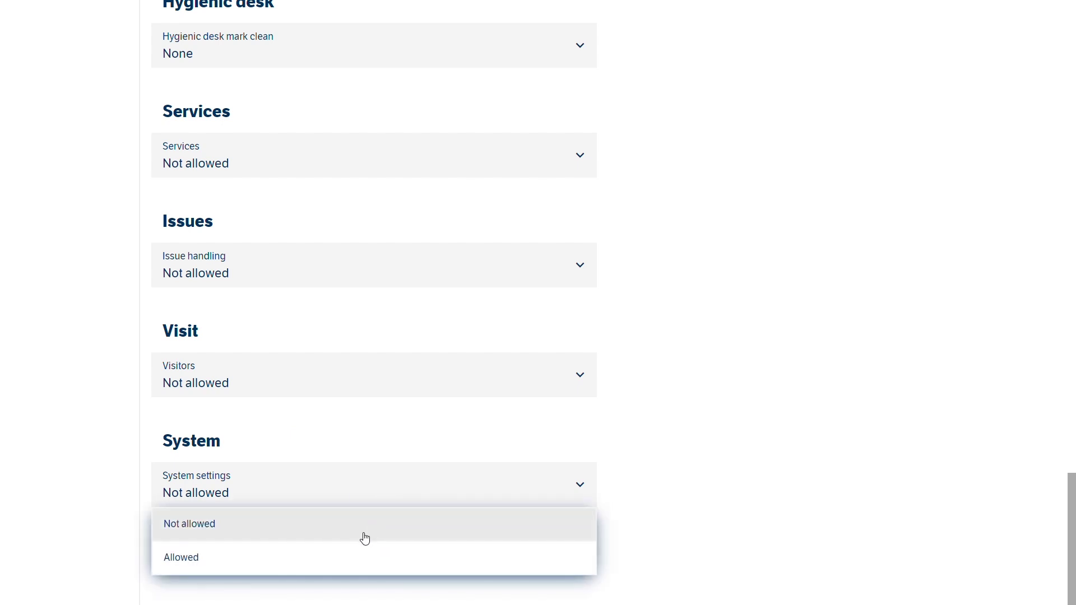
pyautogui.click(358, 440)
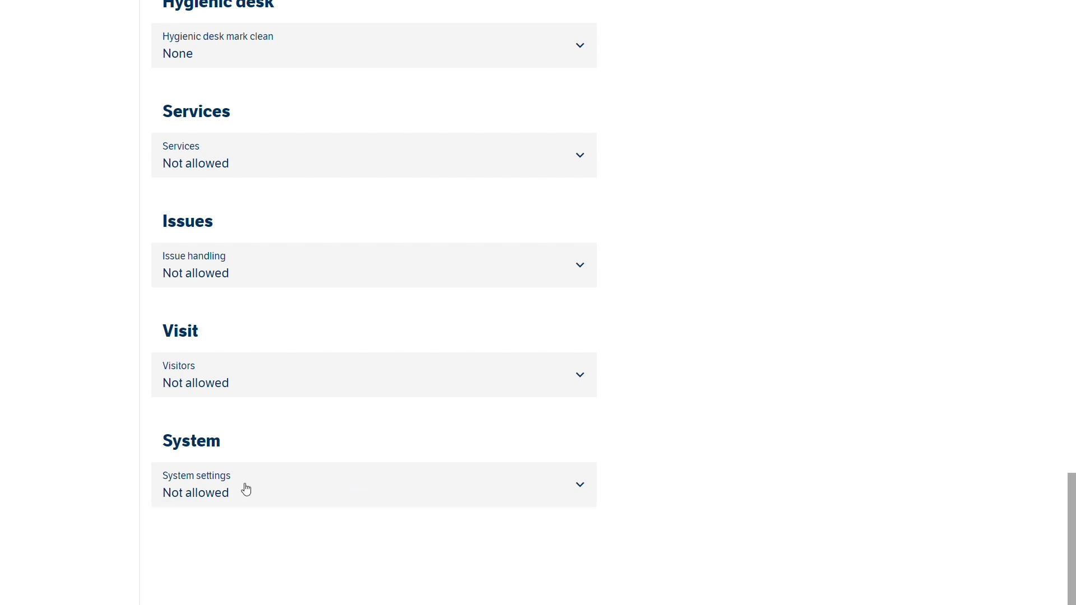
pyautogui.scroll(5, 661, 315)
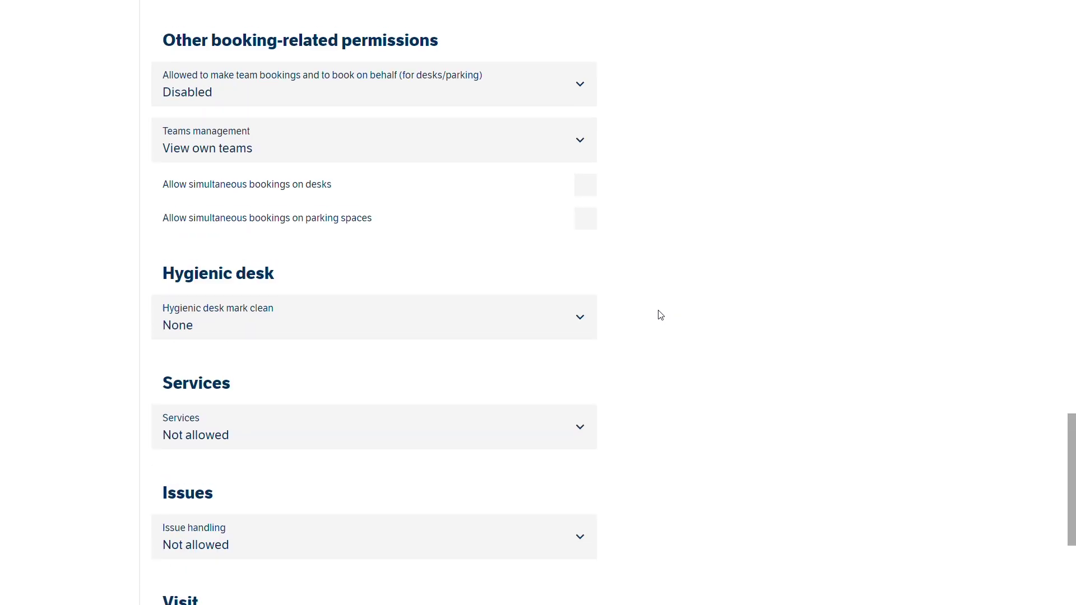
pyautogui.scroll(10, 661, 315)
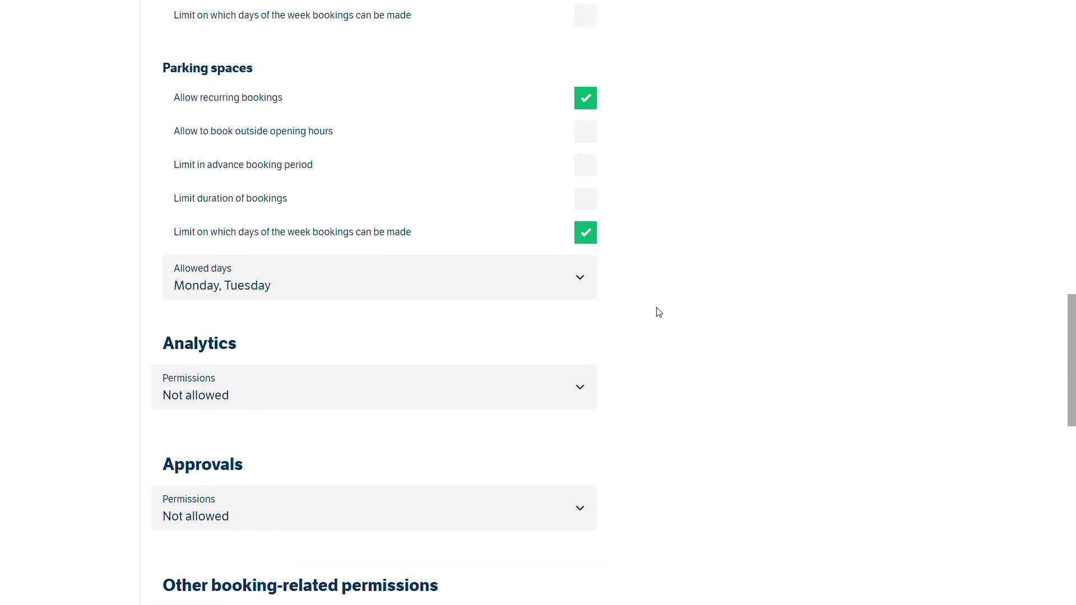
pyautogui.scroll(12, 659, 311)
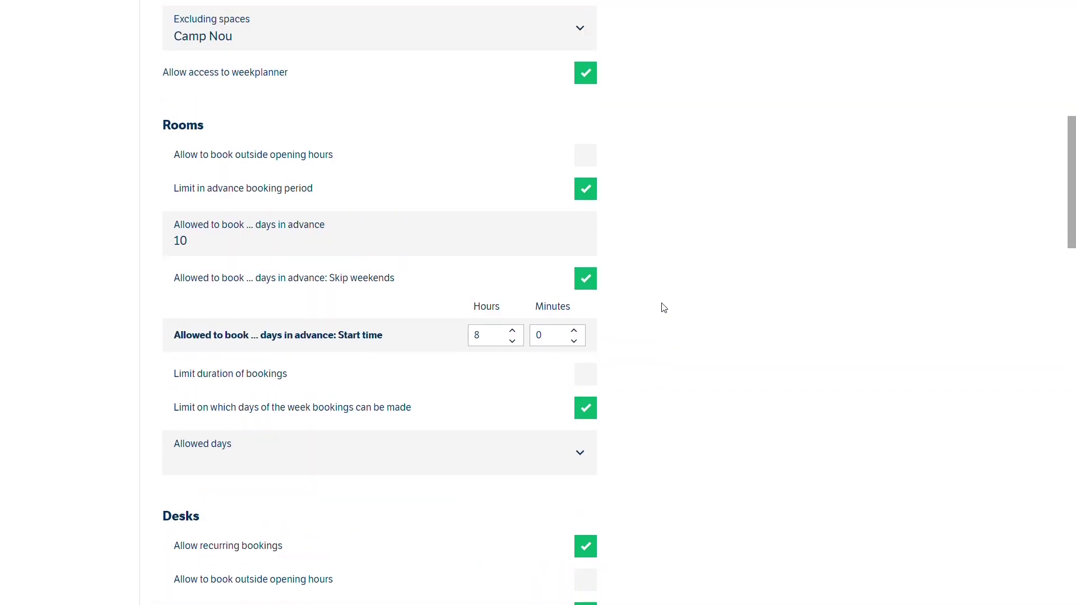
pyautogui.scroll(8, 662, 306)
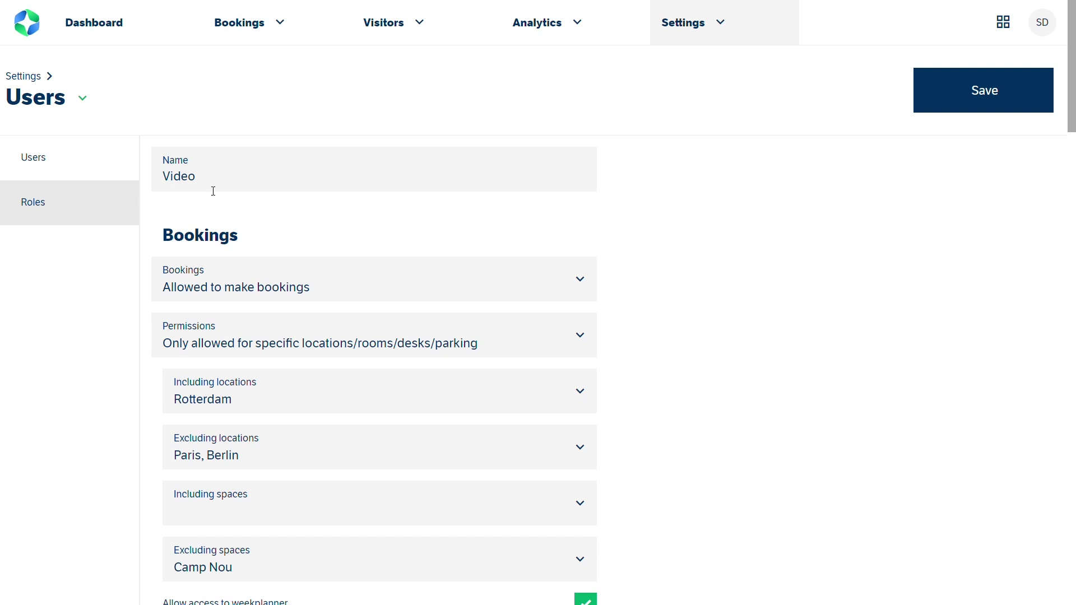